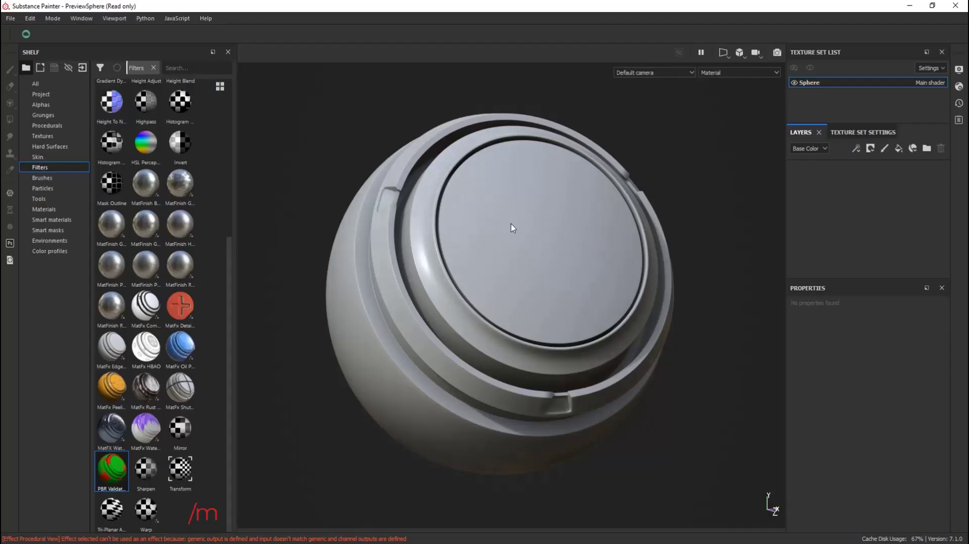
Step: Import MSH_shape_stroke.sbsar into the shelf named 'shelf' with usage set to filter
mouse_move(506, 225)
left_mouse_down("alt")
mouse_move(519, 212)
mouse_move(525, 225)
left_mouse_up("alt")
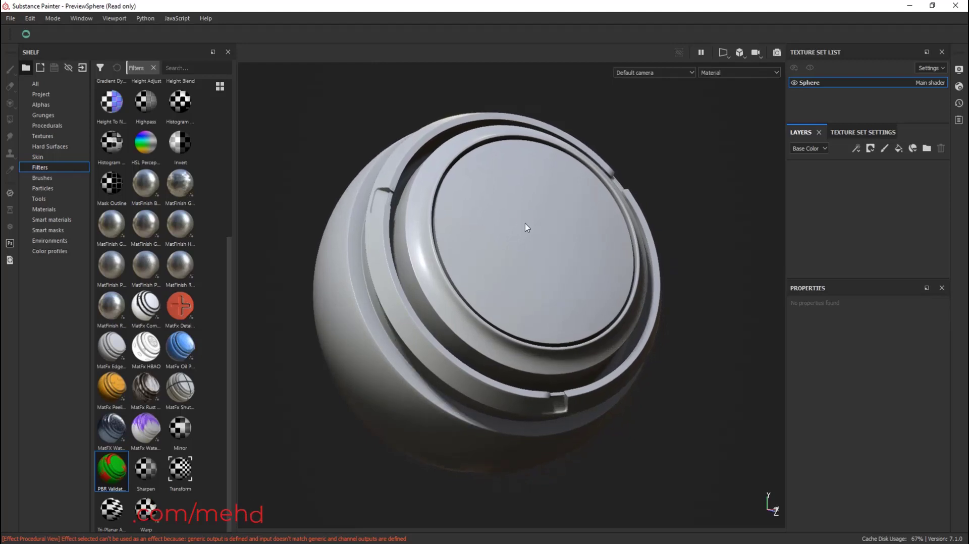
right_click_drag(519, 222, 523, 229, "shift")
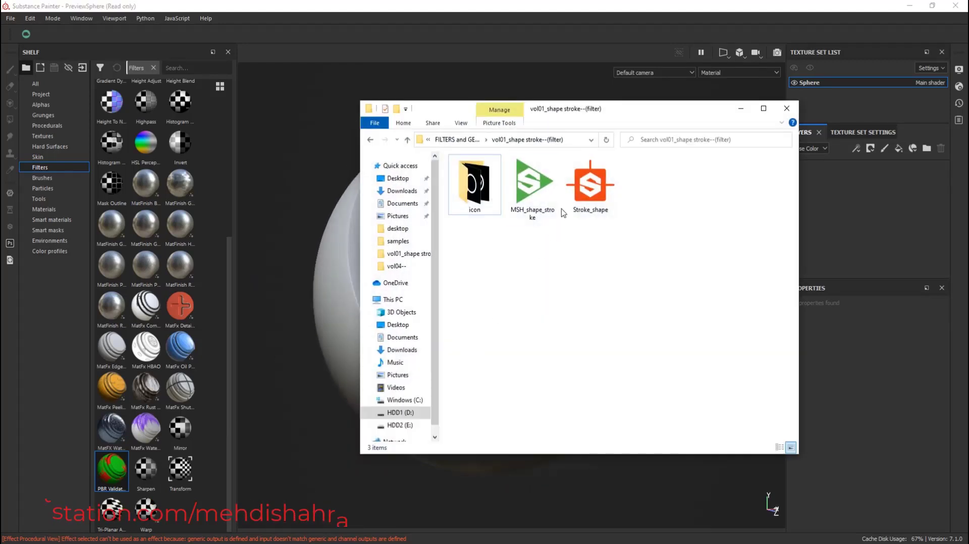
left_click(525, 194)
left_click_drag(525, 194, 154, 310)
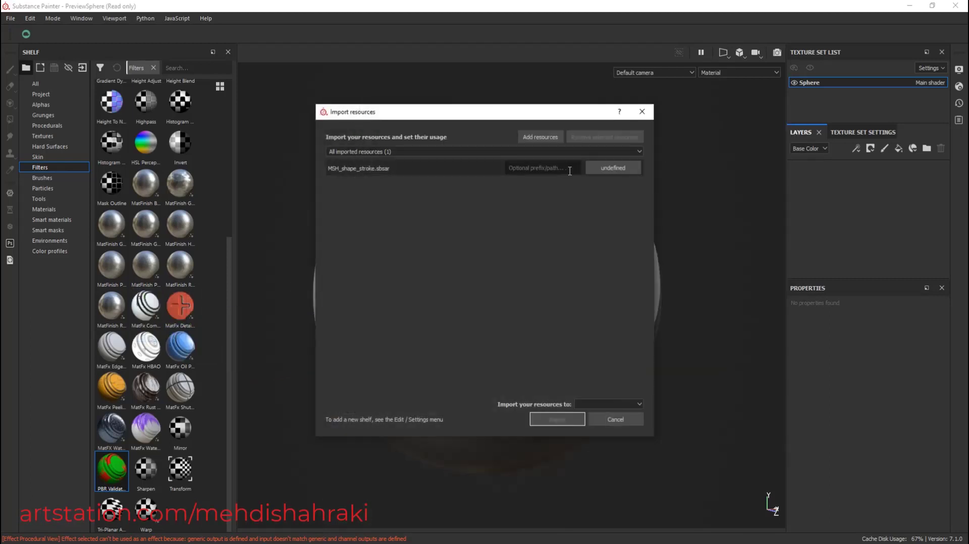
left_click(741, 108)
left_click(631, 168)
left_click(620, 204)
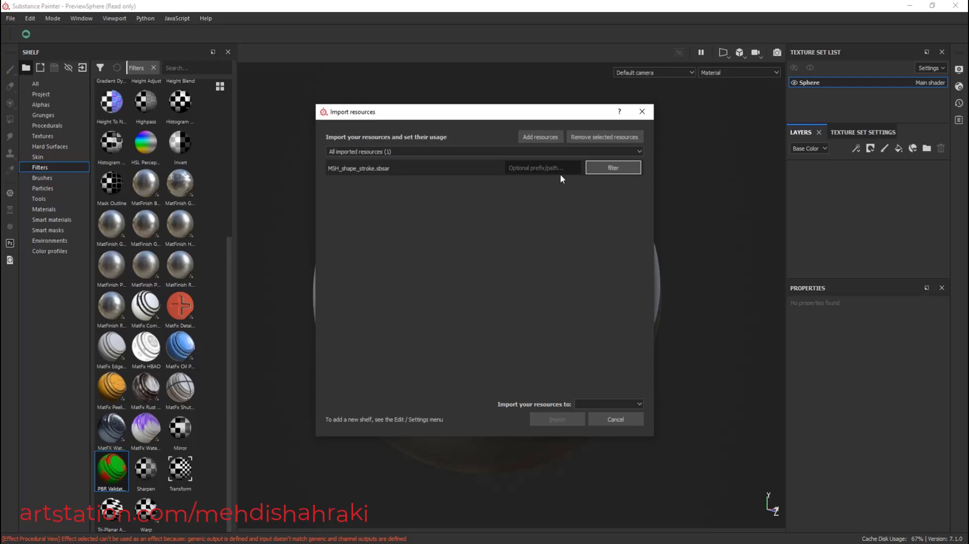
left_click(586, 403)
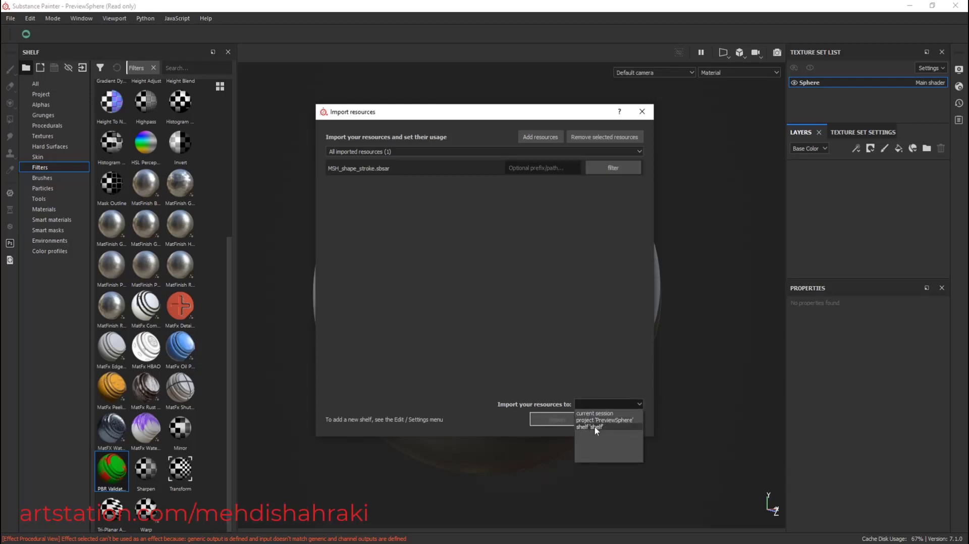
left_click(597, 427)
left_click(567, 424)
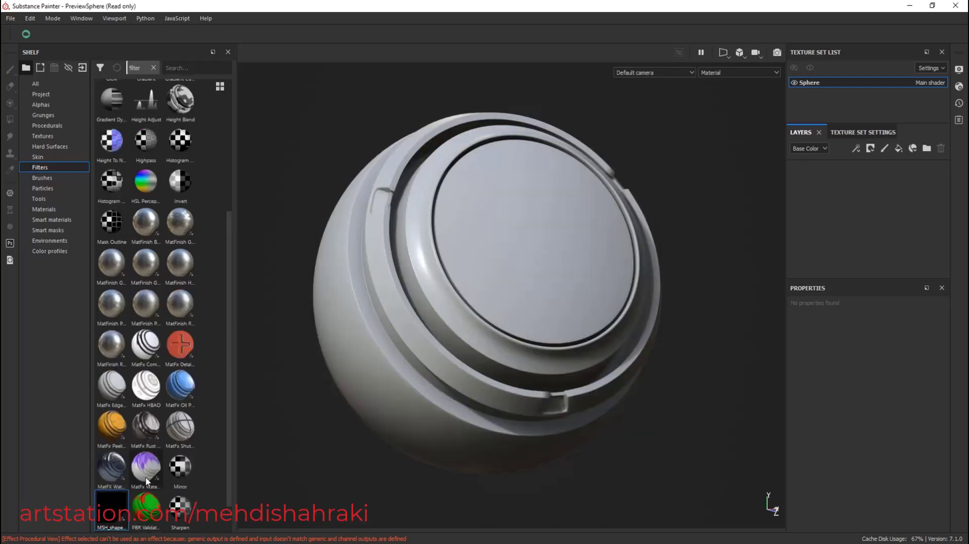
Step: Check the new MSH_shape_stroke filter's resource details in the shelf
right_click(112, 517)
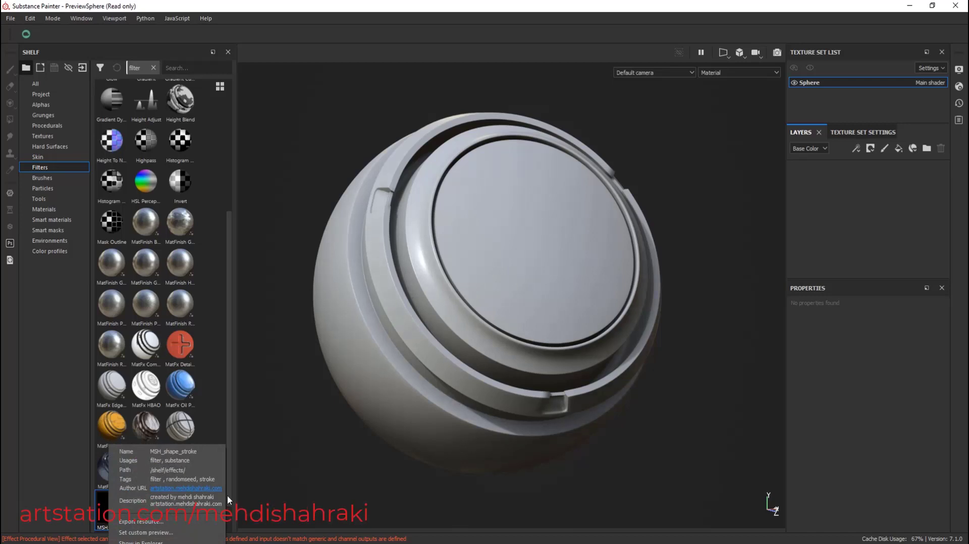
left_click(230, 383)
left_click_drag(229, 384, 232, 402)
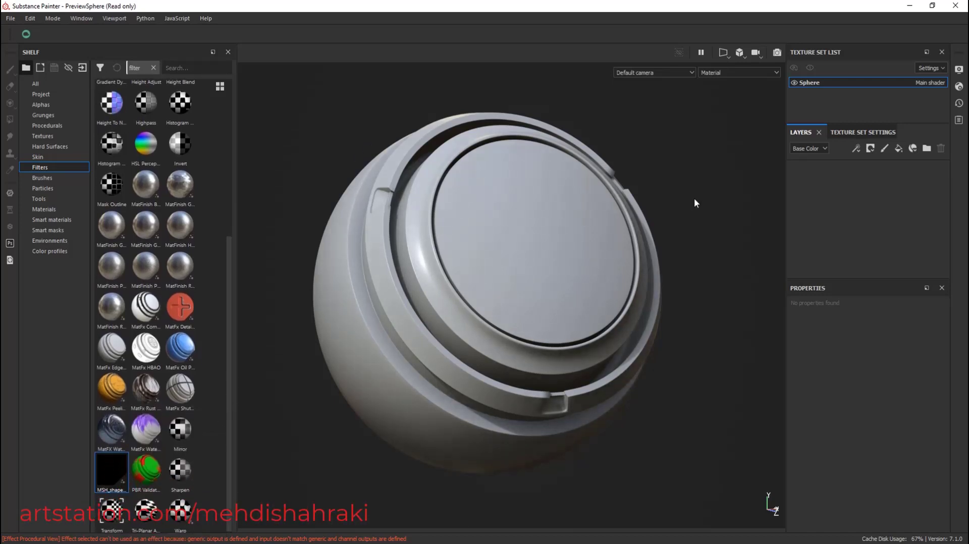
Step: Add a fill layer and name it base
left_click(898, 148)
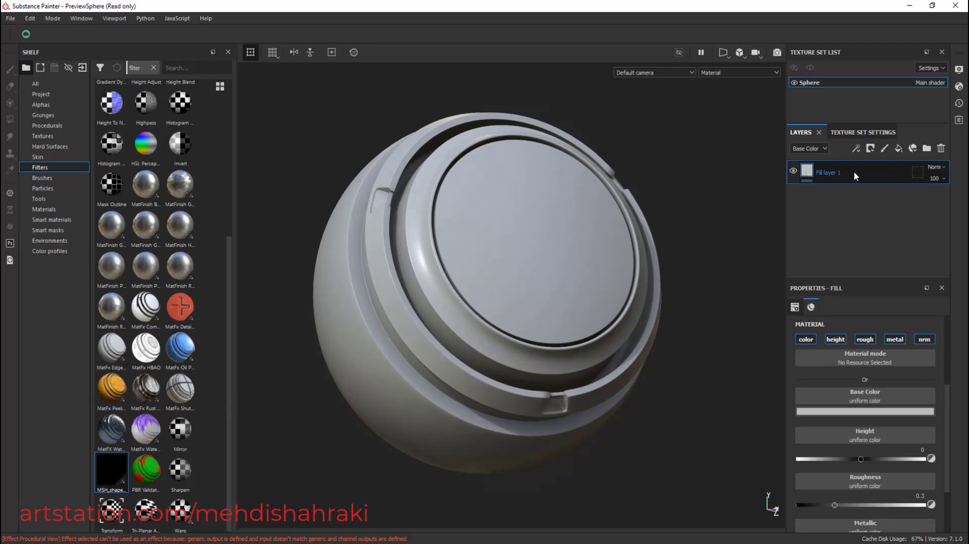
type("bas")
type("e")
key("Return")
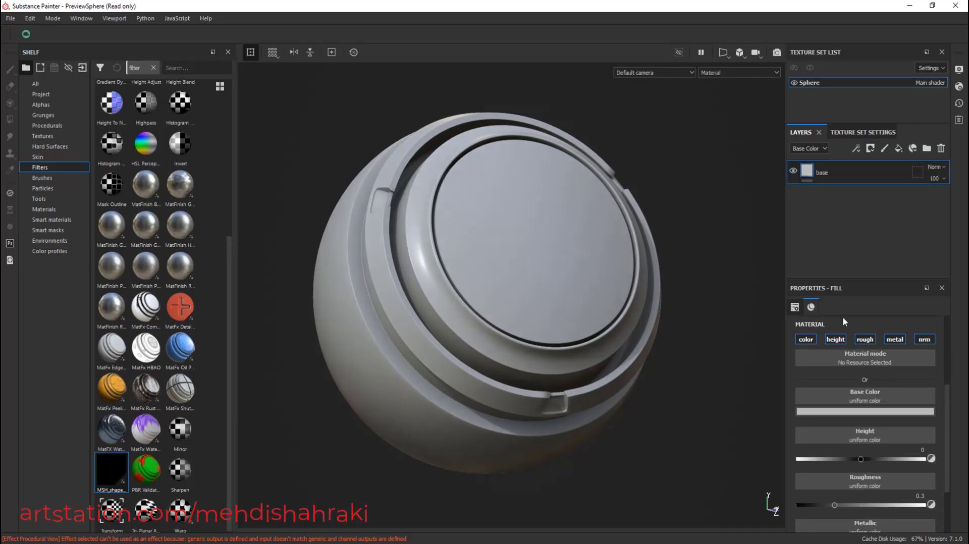
Step: Give base a 0.353 grey Base Color and raise its Roughness to about 0.53
left_click(855, 412)
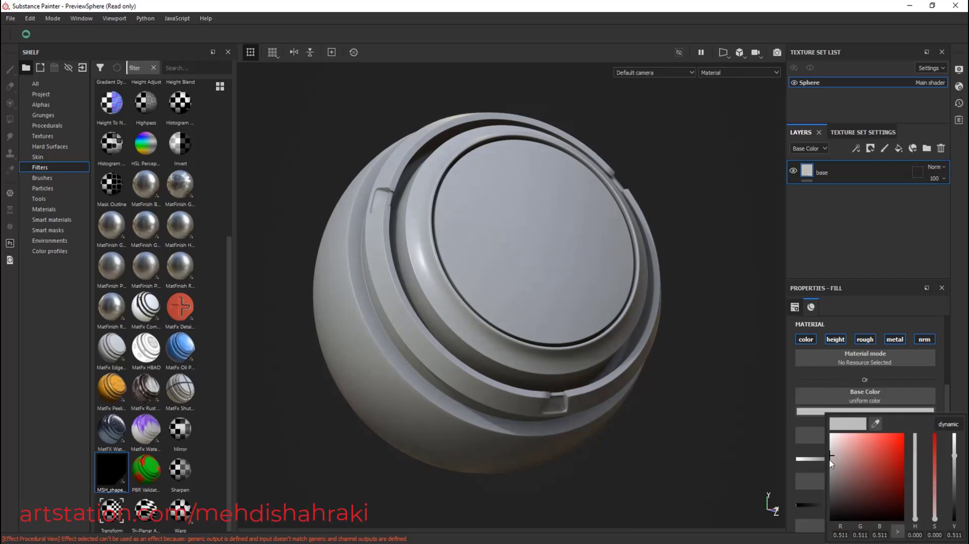
left_click_drag(826, 456, 828, 470)
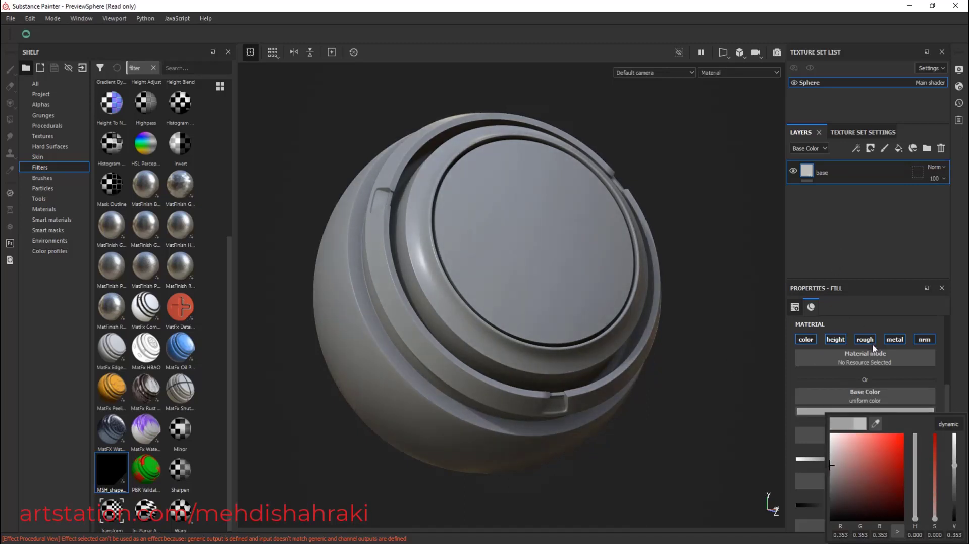
left_click(954, 399)
scroll(878, 436, "down", 2)
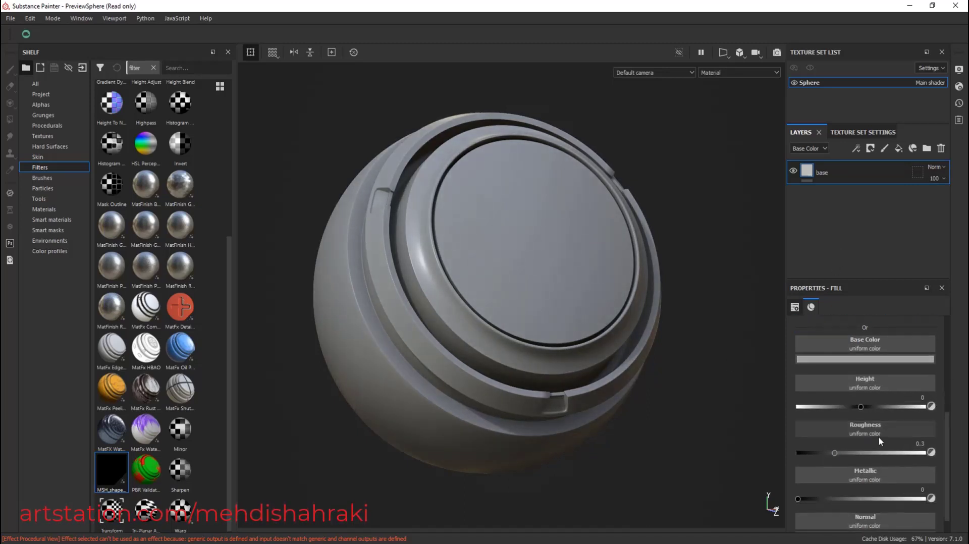
left_click_drag(881, 453, 865, 453)
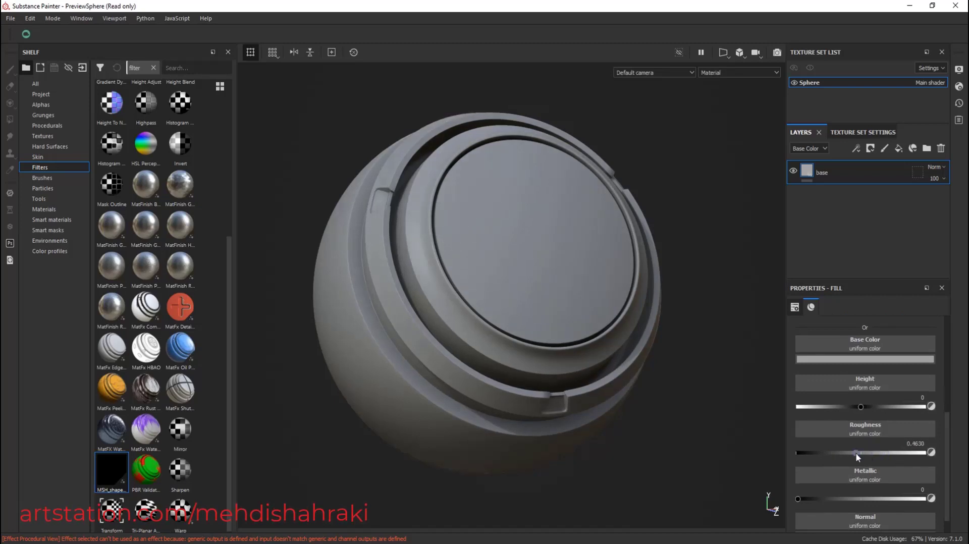
Step: Add a second fill layer above base and name it m1
left_click(898, 148)
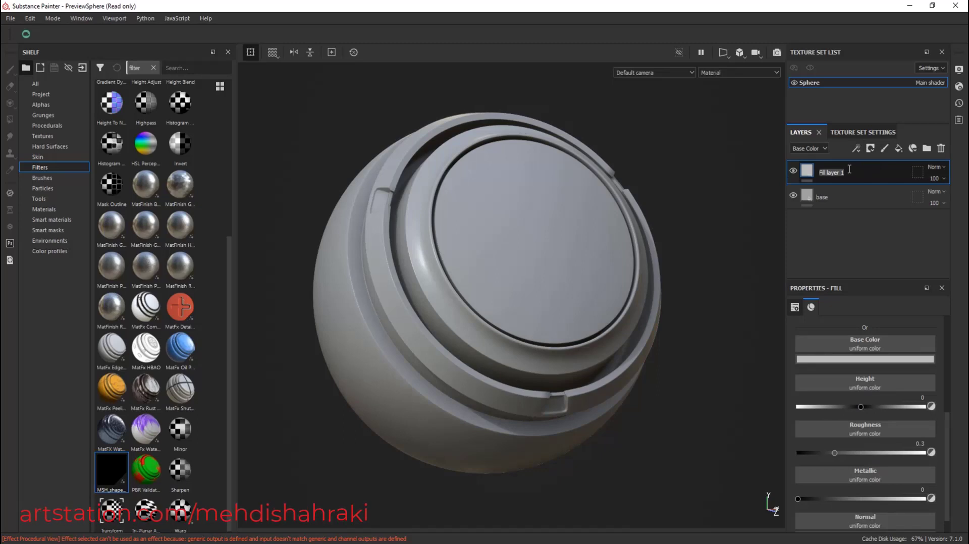
type("m1")
key("Return")
Step: Give m1 a black mask and add a paint effect to it
right_click(858, 160)
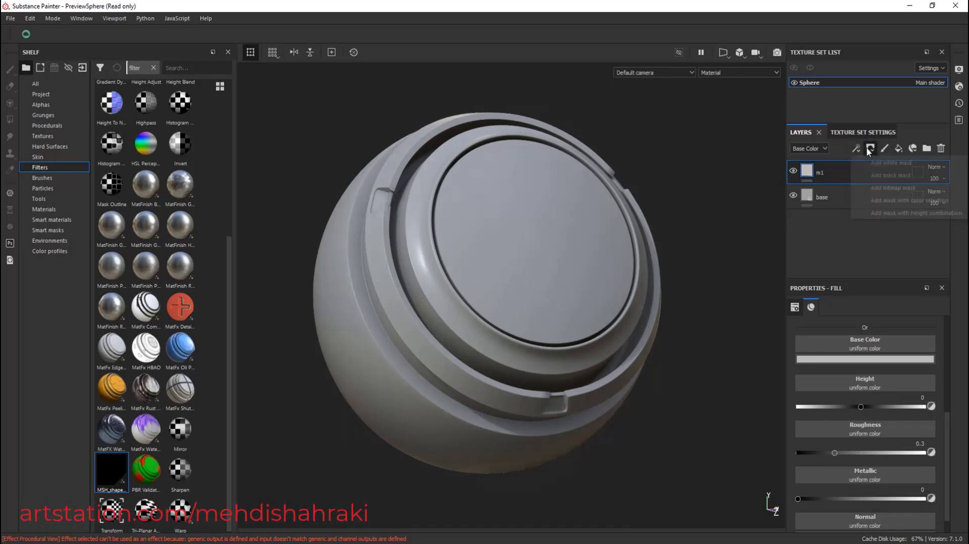
left_click(880, 173)
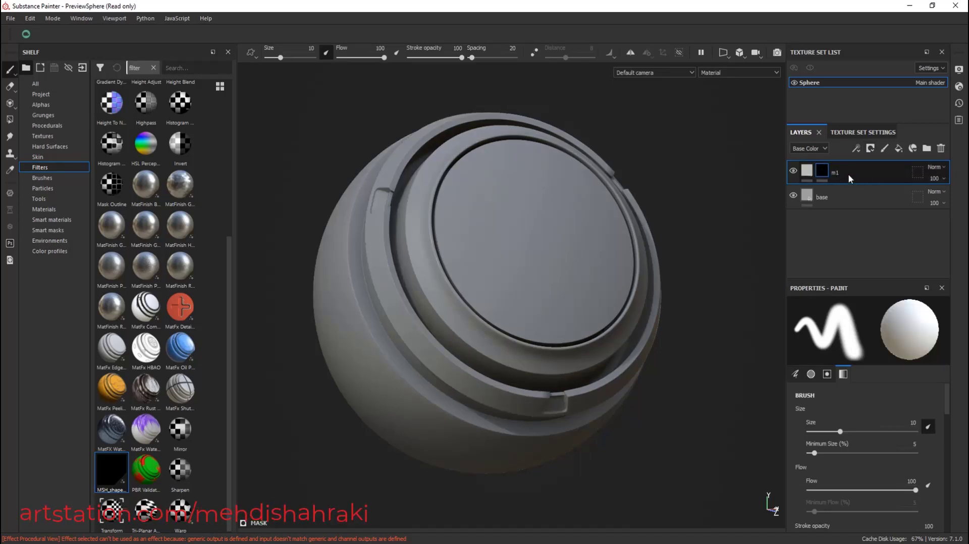
left_click(861, 147)
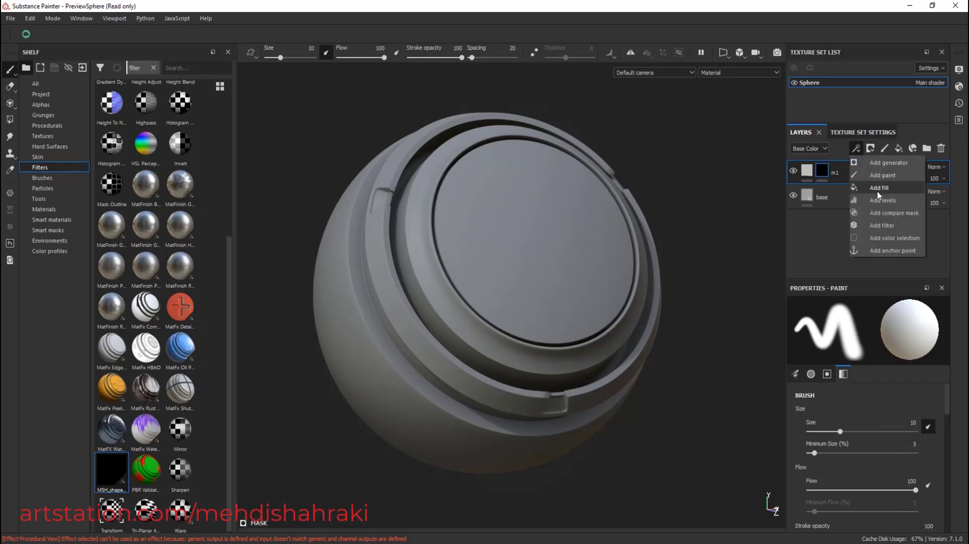
left_click(883, 176)
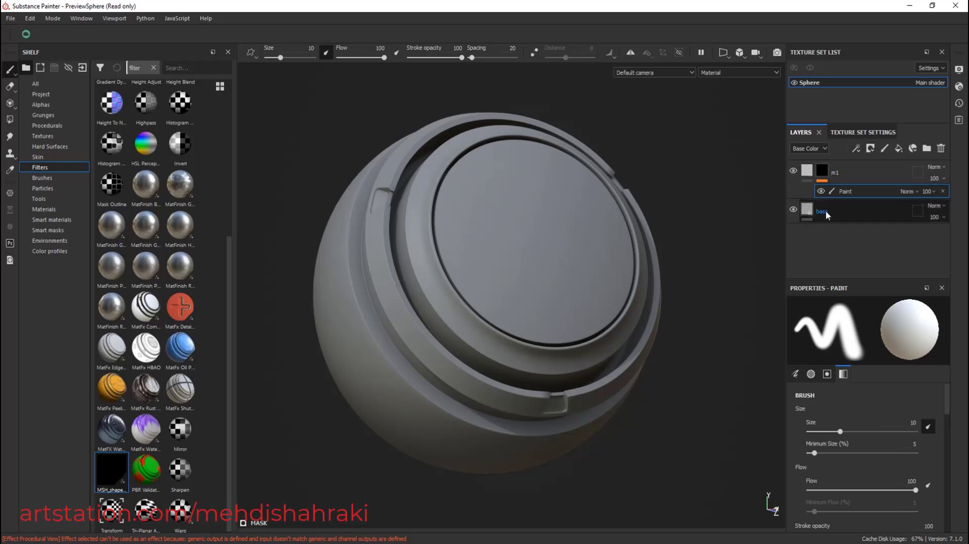
Step: Browse the shelf's Alphas and pick the Flower Sakura alpha for the brush
left_click(41, 104)
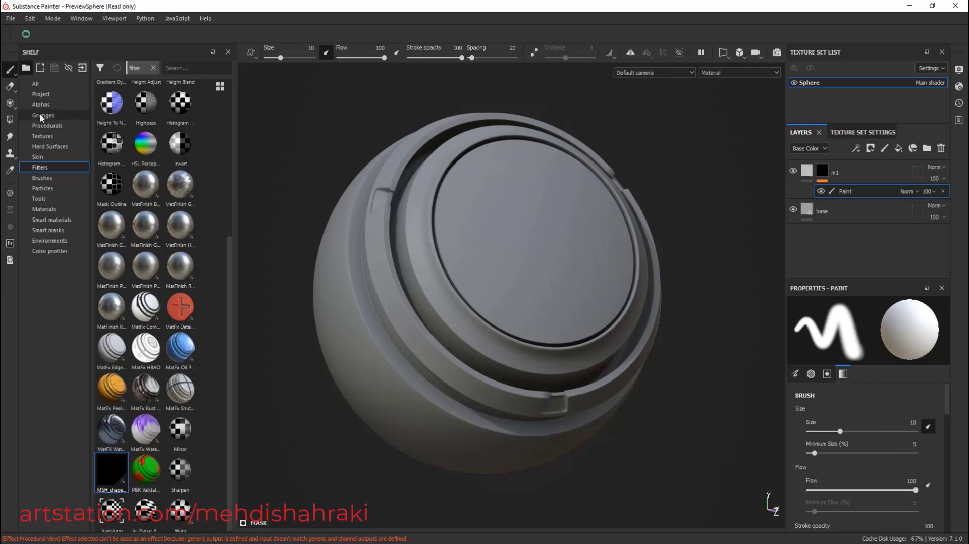
scroll(158, 231, "down", 3)
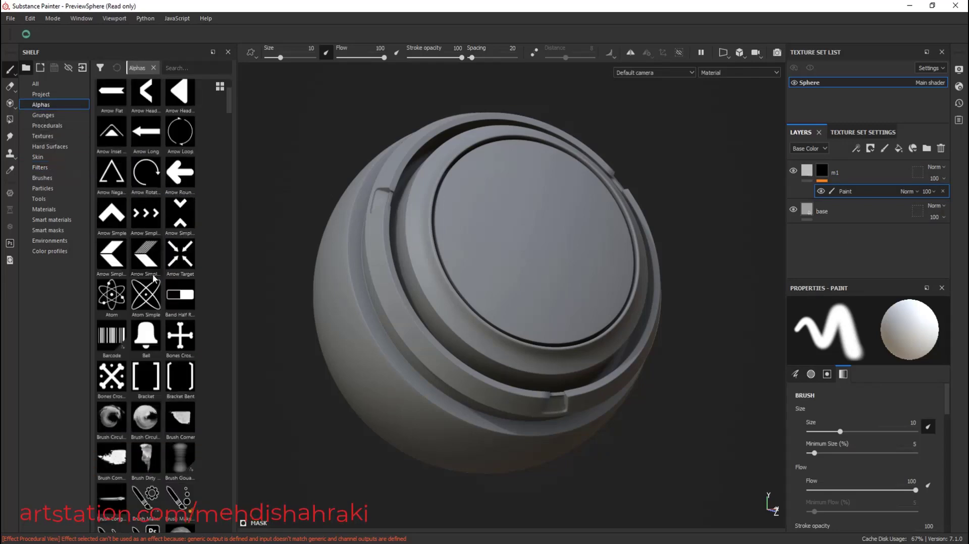
scroll(157, 273, "down", 3)
scroll(165, 278, "down", 3)
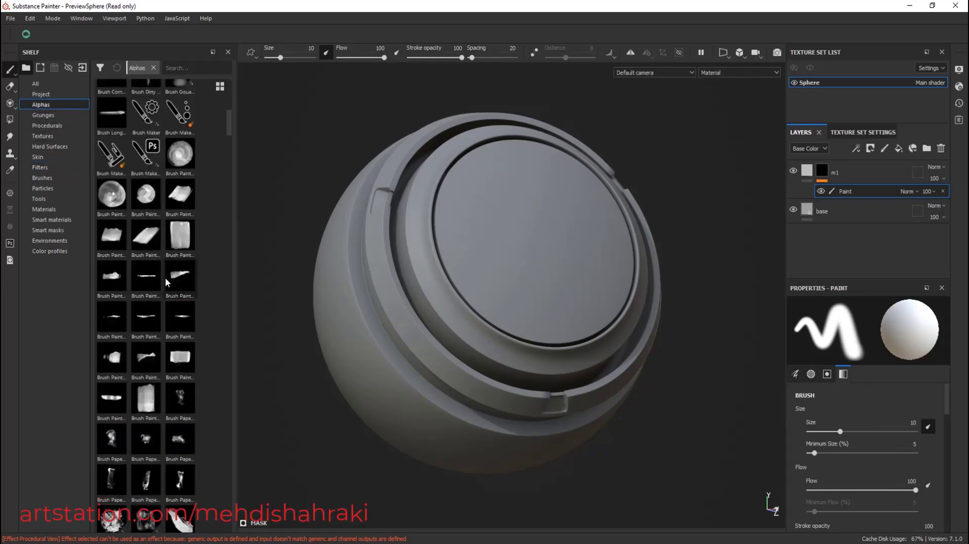
scroll(165, 278, "down", 2)
scroll(165, 277, "down", 2)
scroll(166, 281, "down", 5)
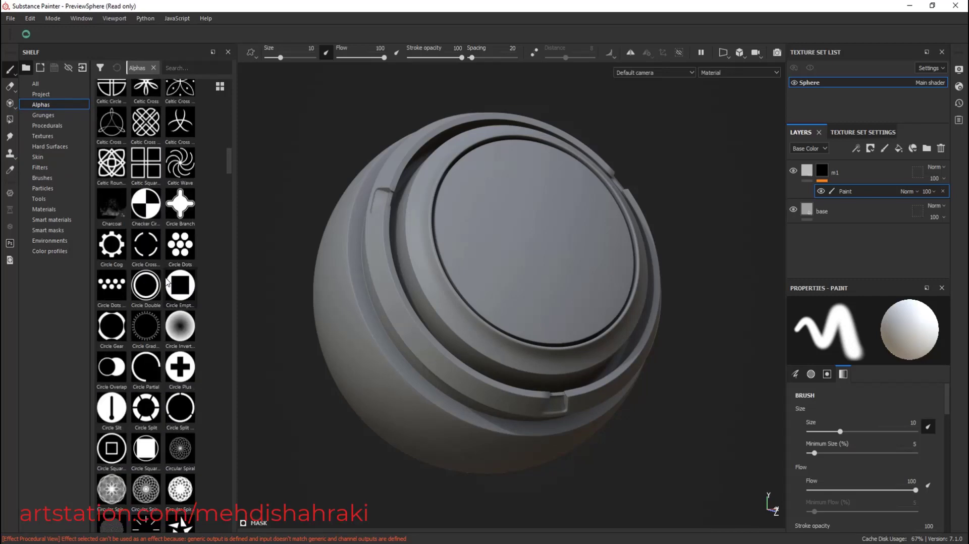
scroll(167, 282, "down", 5)
scroll(166, 282, "down", 5)
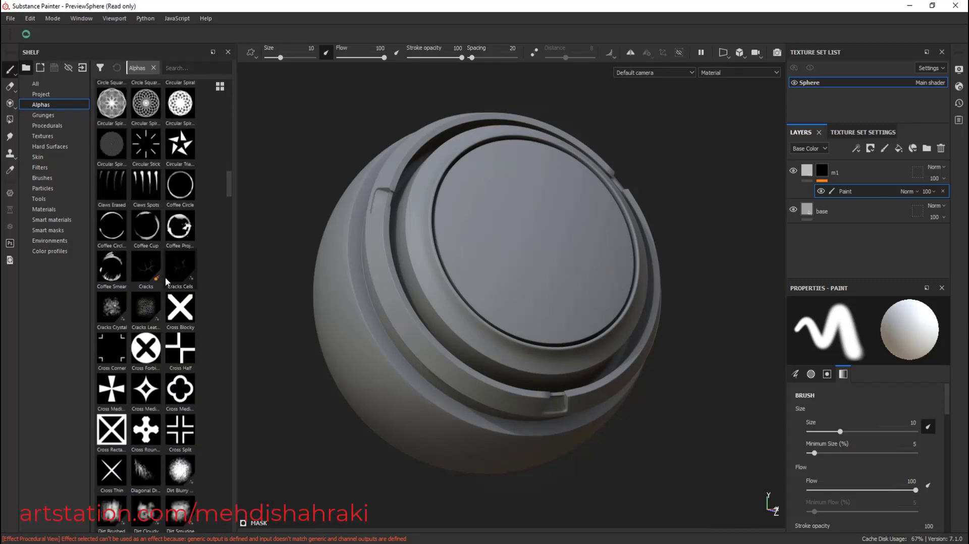
scroll(166, 281, "down", 5)
scroll(167, 282, "down", 5)
scroll(165, 279, "down", 5)
scroll(165, 279, "down", 2)
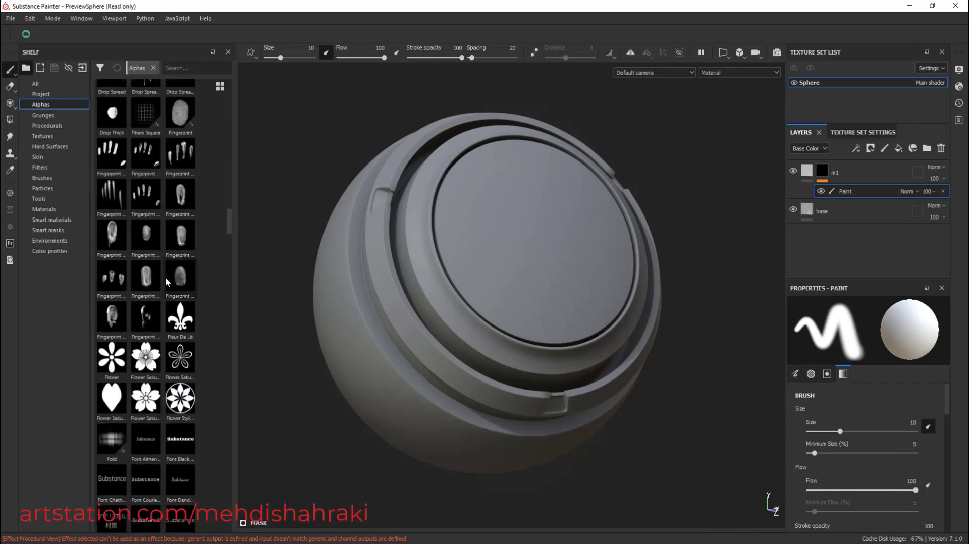
scroll(166, 281, "down", 3)
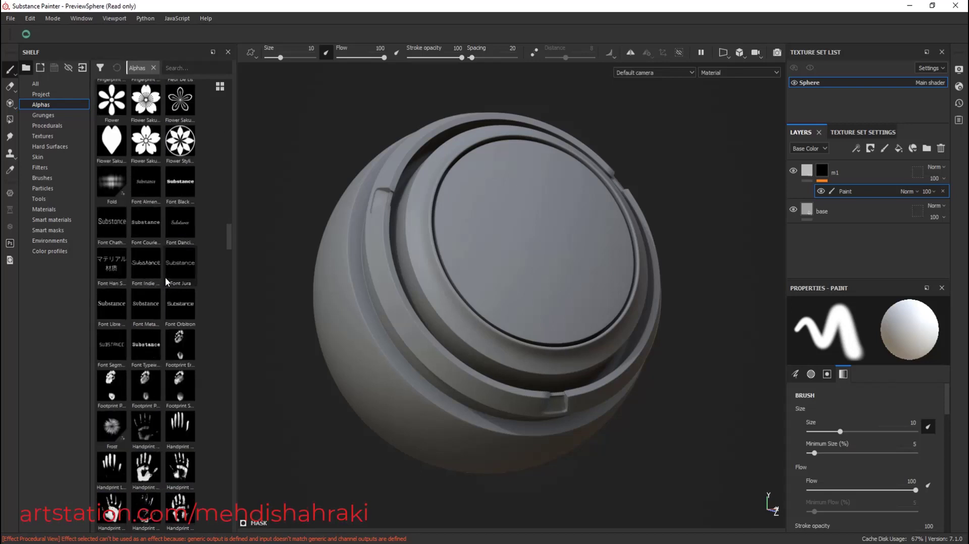
left_click(156, 278)
Step: Switch the brush alpha to the Flower alpha instead
scroll(154, 277, "down", 8)
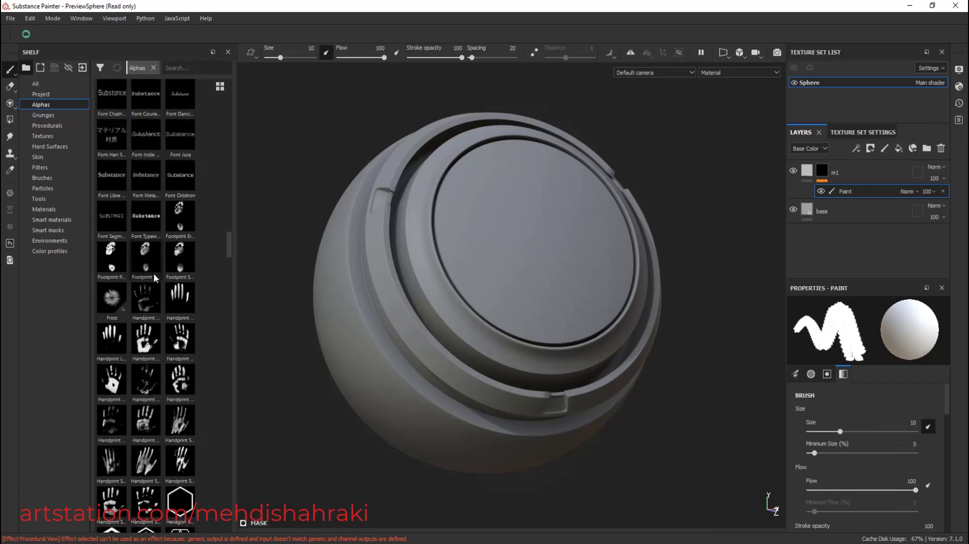
scroll(155, 278, "down", 4)
scroll(154, 278, "down", 2)
scroll(154, 278, "down", 4)
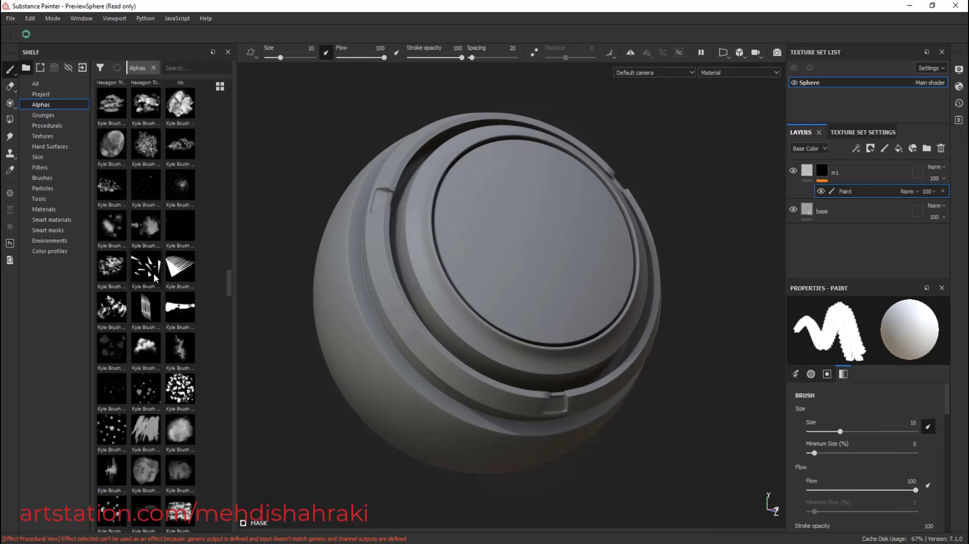
scroll(155, 277, "down", 3)
scroll(155, 278, "down", 3)
scroll(154, 277, "up", 5)
scroll(154, 278, "up", 7)
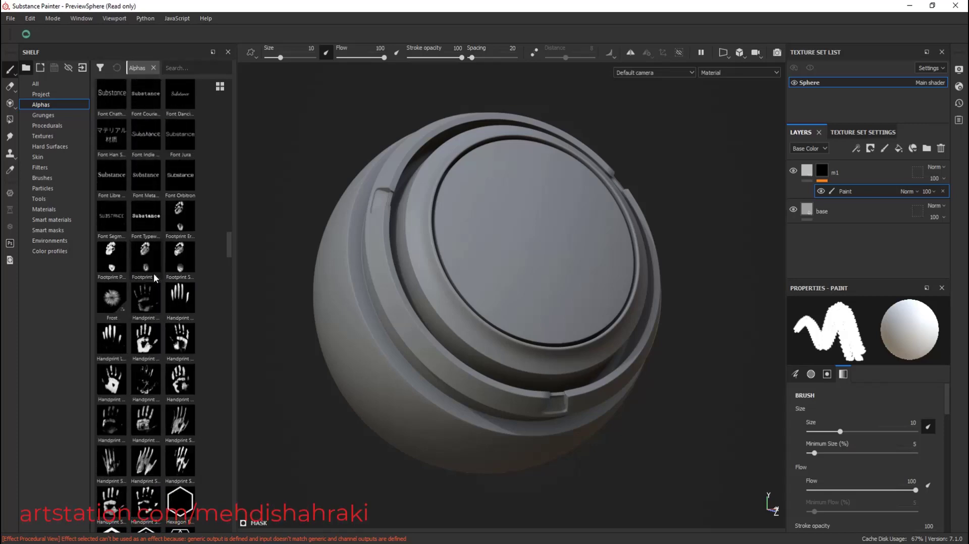
scroll(155, 278, "up", 8)
scroll(153, 281, "up", 4)
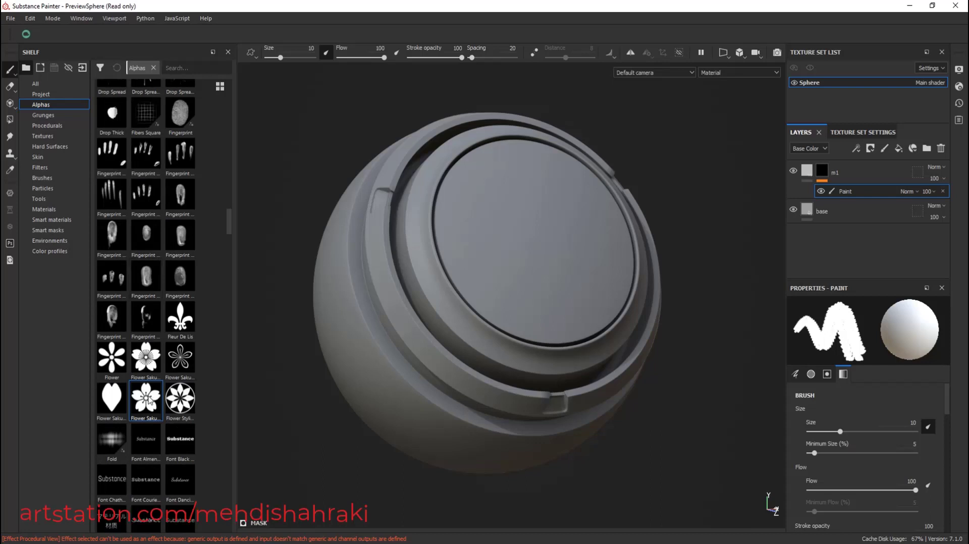
mouse_move(145, 353)
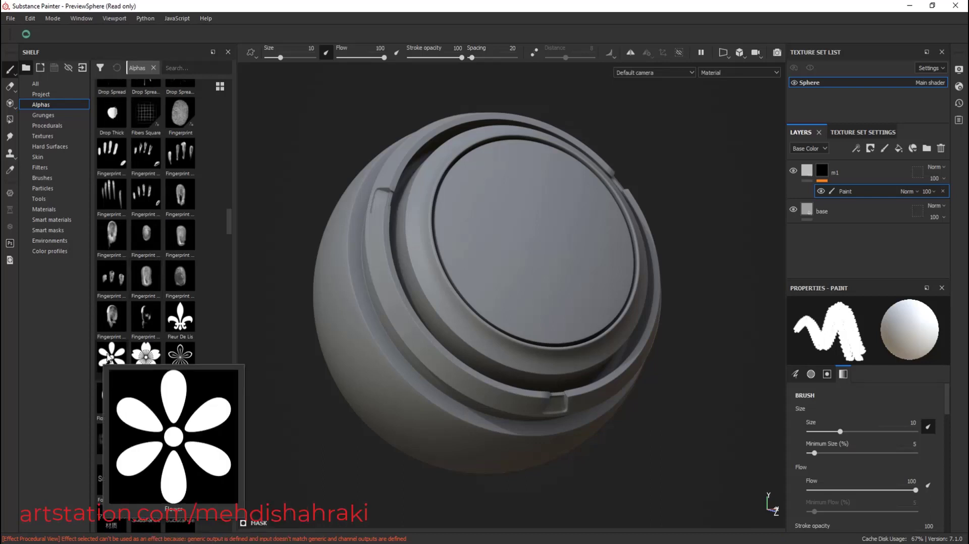
left_click(112, 359)
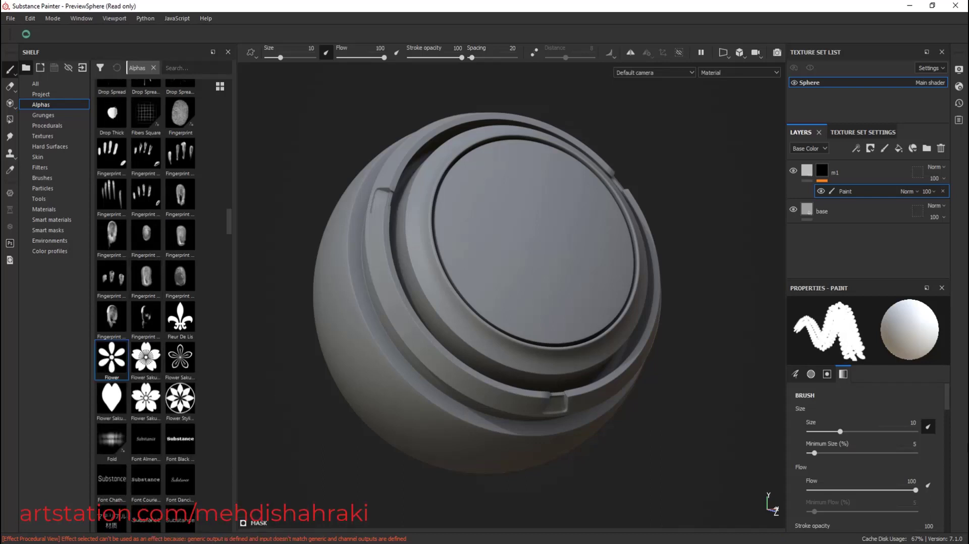
left_click_drag(949, 400, 953, 451)
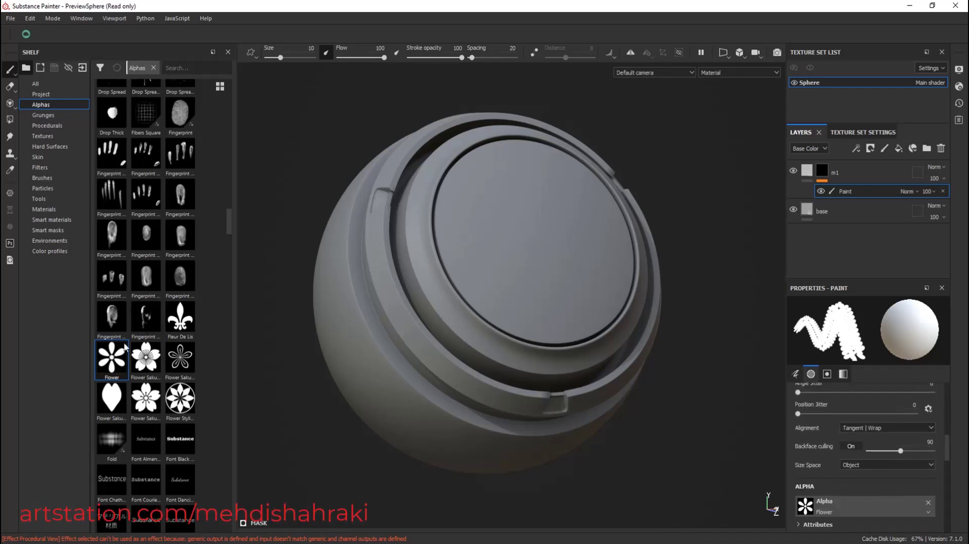
Step: Load the Flower alpha into the brush, set size 100, and stamp one flower at the cap's centre
left_click_drag(107, 359, 849, 504)
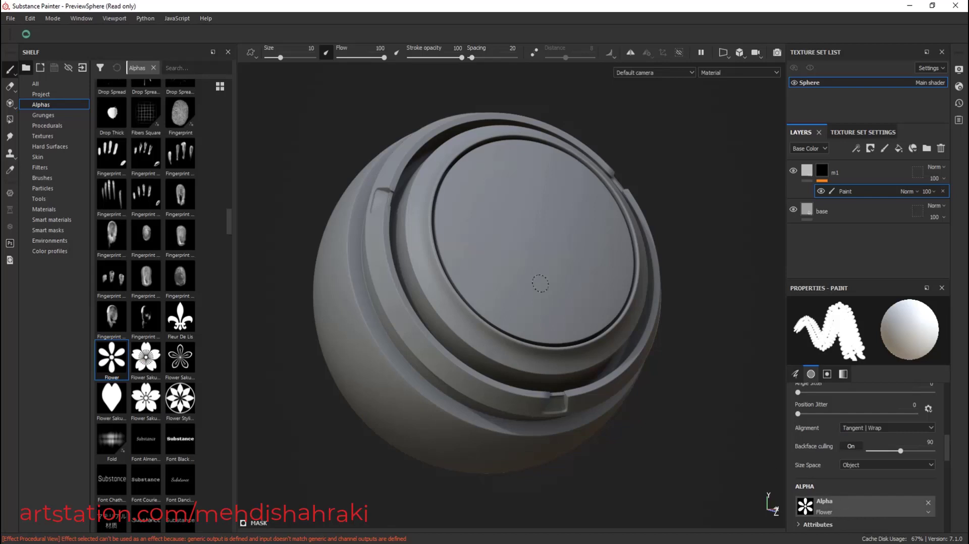
right_click_drag(528, 238, 578, 238, "ctrl")
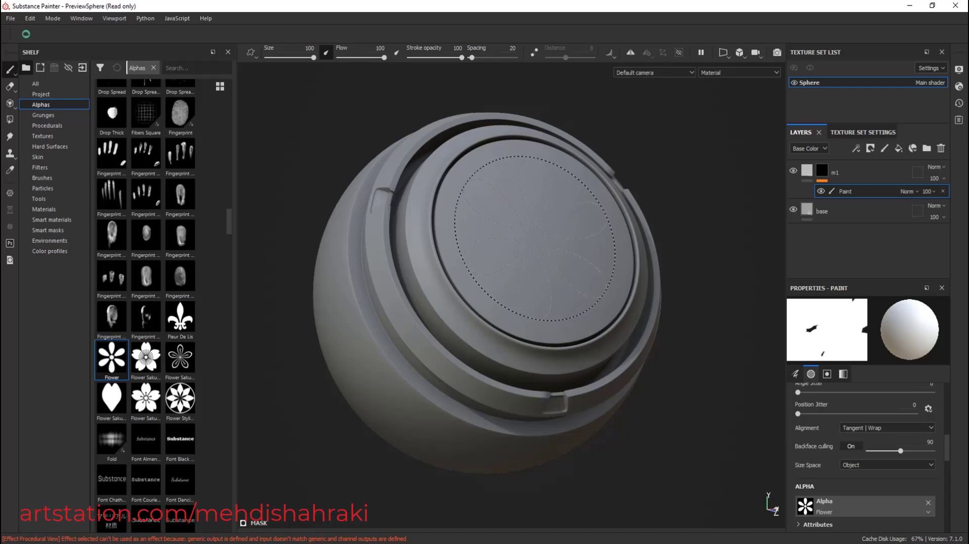
left_click(535, 239)
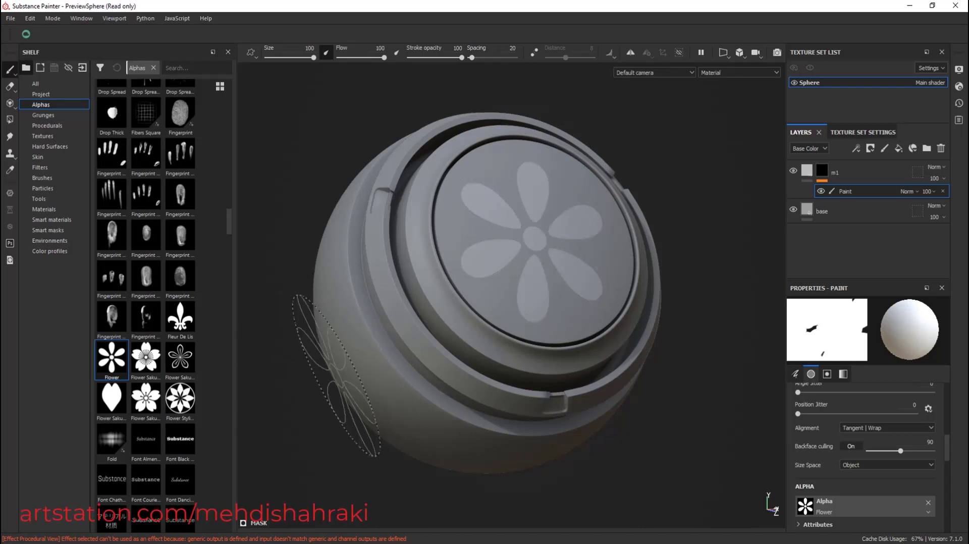
Step: Set layer m1's Base Color to pure white (1.000), then reselect the mask's paint effect
left_click(807, 172)
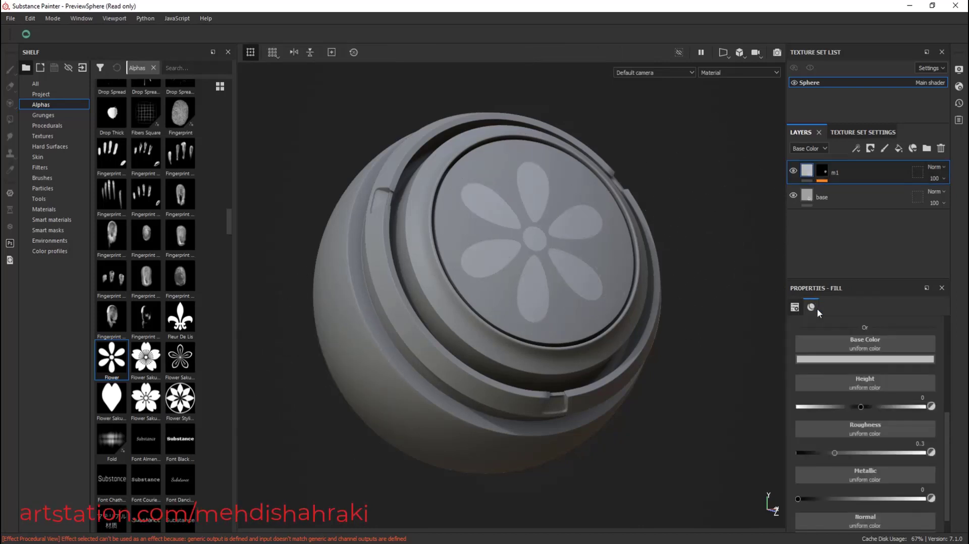
left_click(833, 359)
left_click_drag(837, 387, 828, 380)
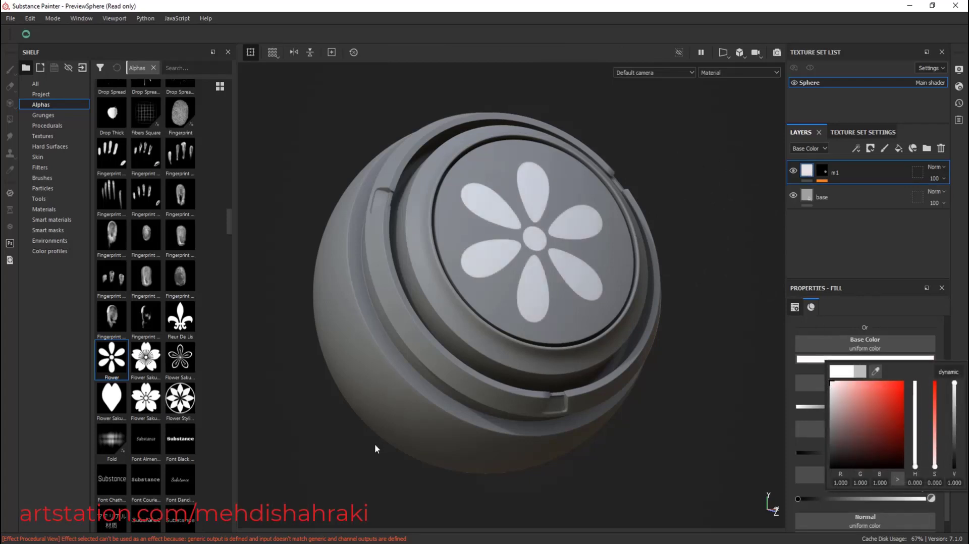
left_click(823, 177)
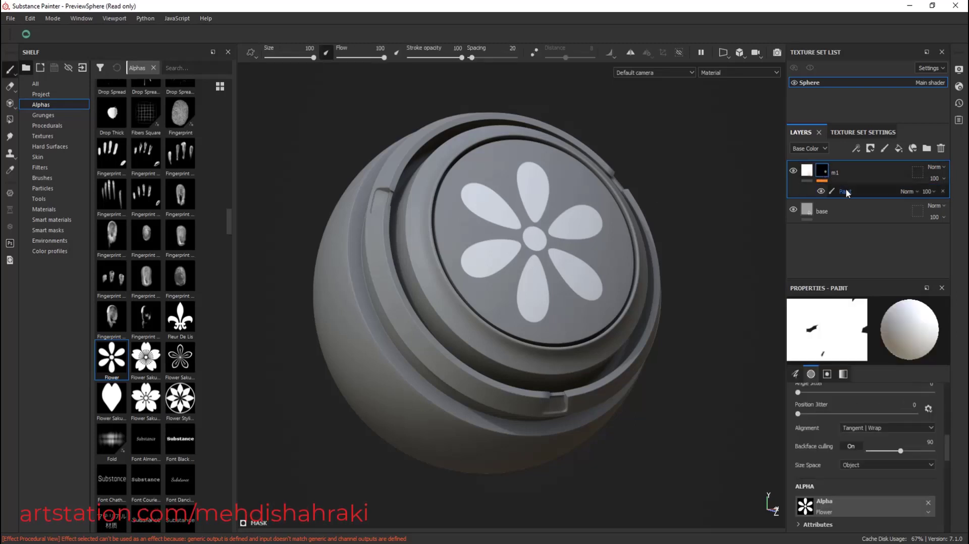
Step: Add a filter effect to m1's mask and assign it the MSH_shape_stroke filter
left_click(856, 148)
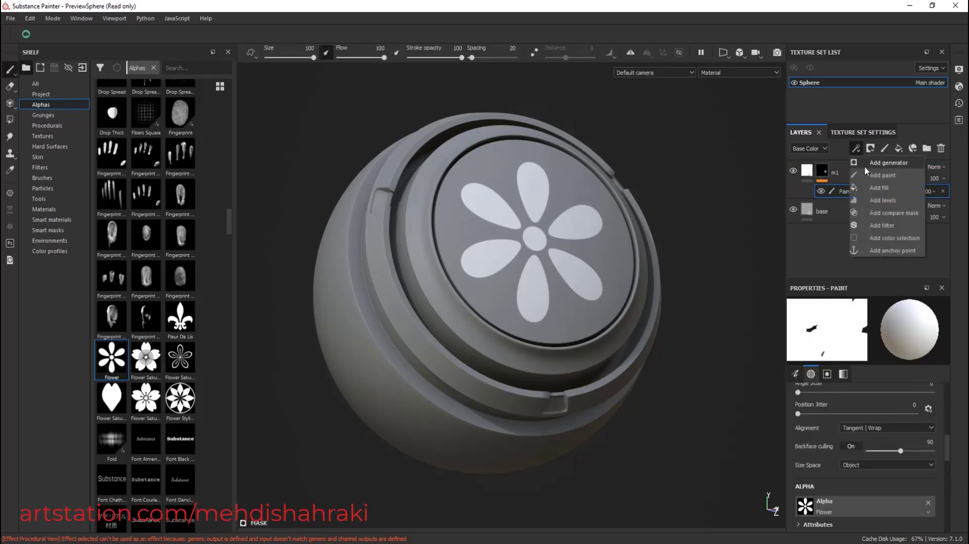
left_click(883, 226)
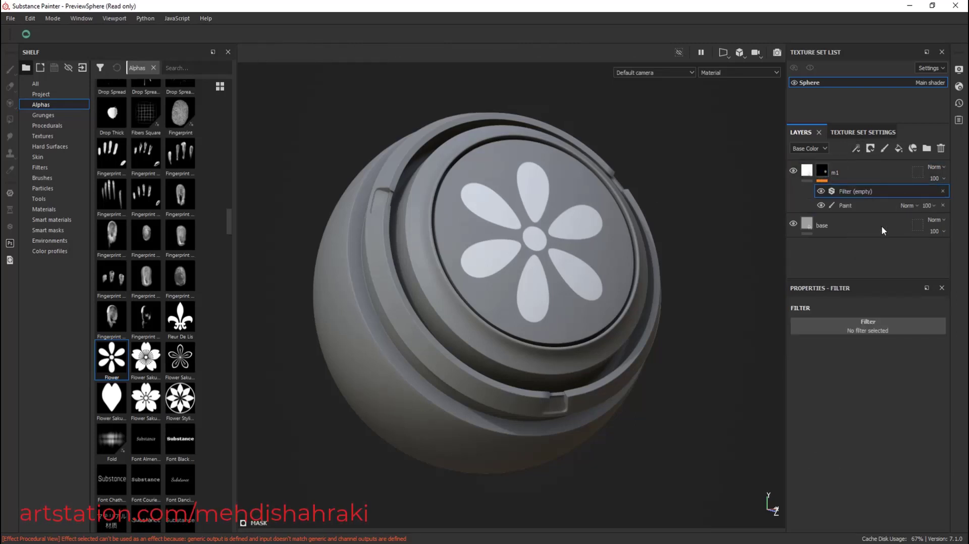
left_click(857, 328)
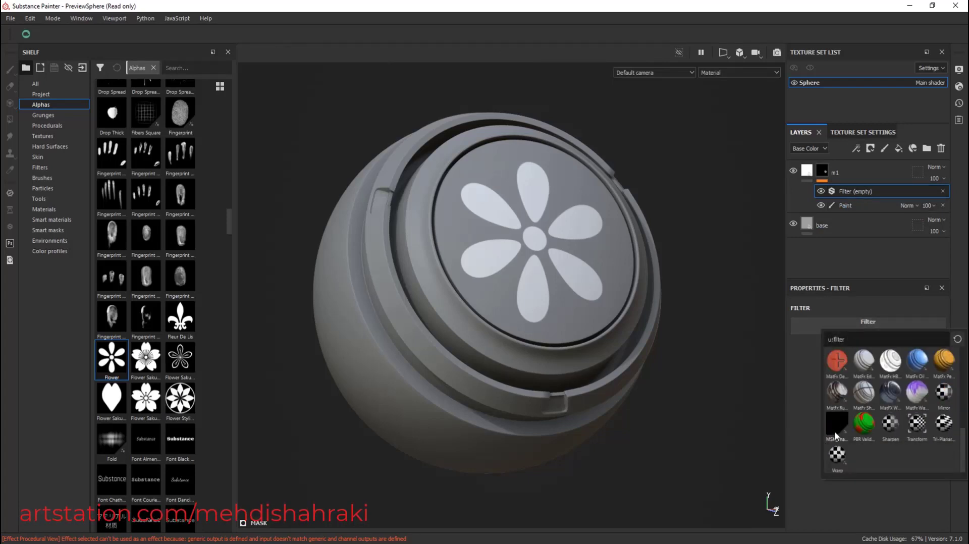
mouse_move(837, 425)
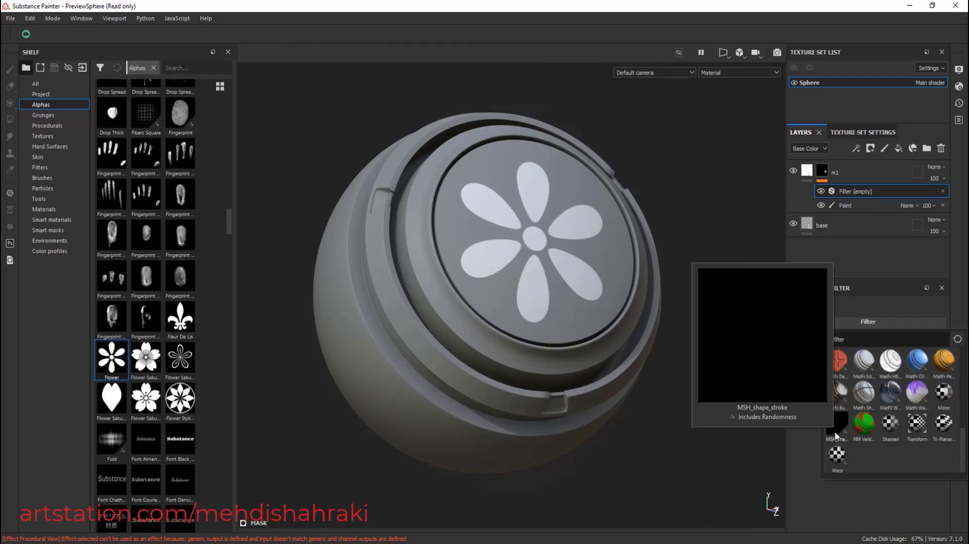
left_click(836, 436)
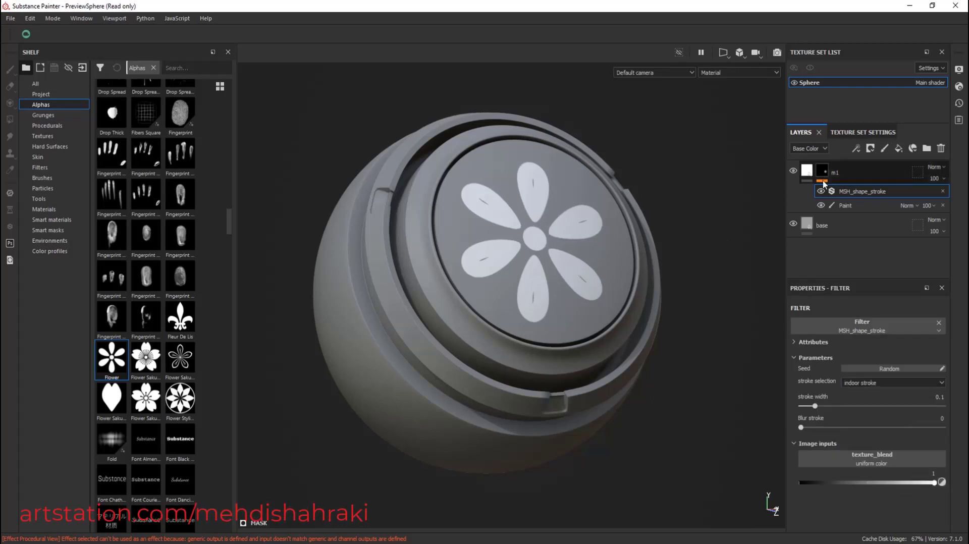
Step: Thin the shape stroke width to 0.03
left_click(874, 383)
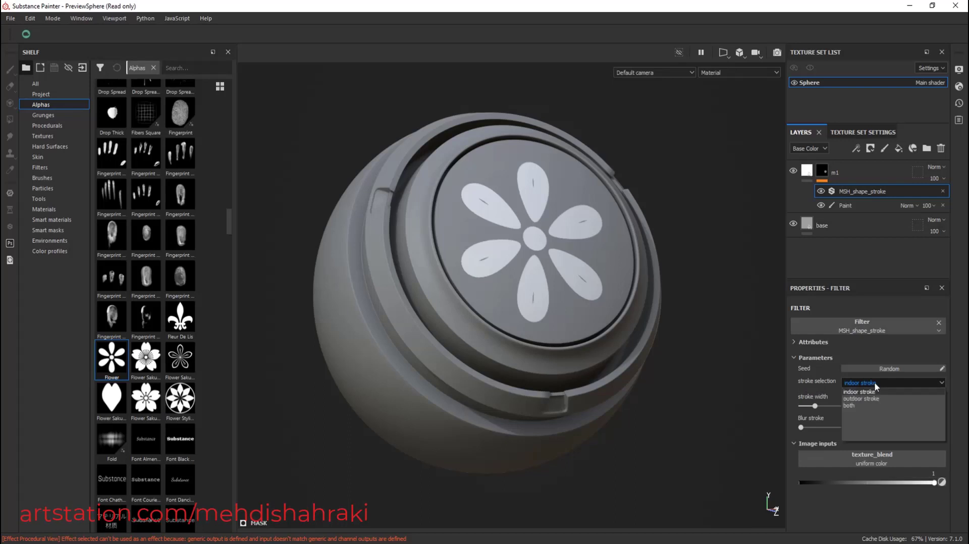
left_click(862, 391)
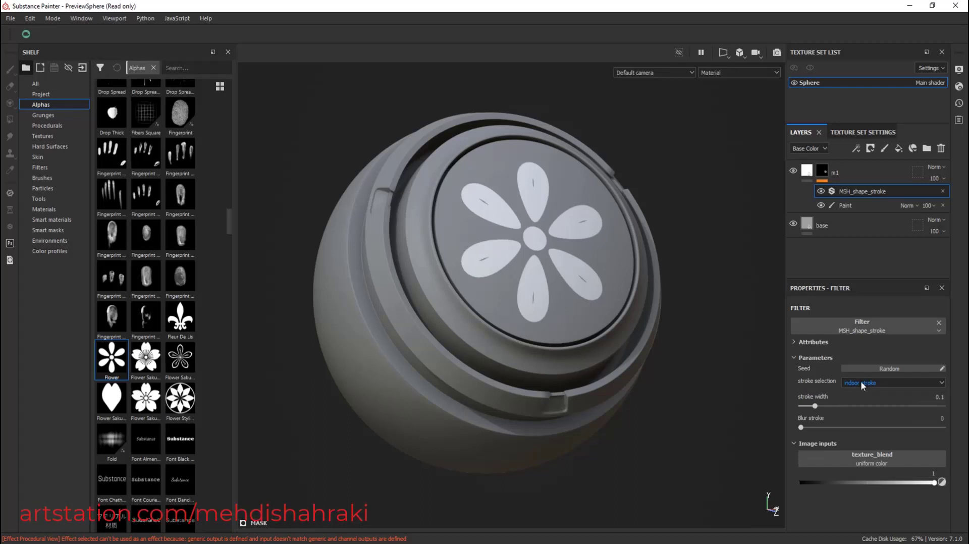
mouse_move(815, 407)
left_mouse_down()
mouse_move(802, 408)
mouse_move(820, 410)
mouse_move(812, 408)
left_mouse_up()
Step: Set stroke selection to both edges, fine-tune the width, and try Blur stroke
left_click(891, 382)
left_click(861, 397)
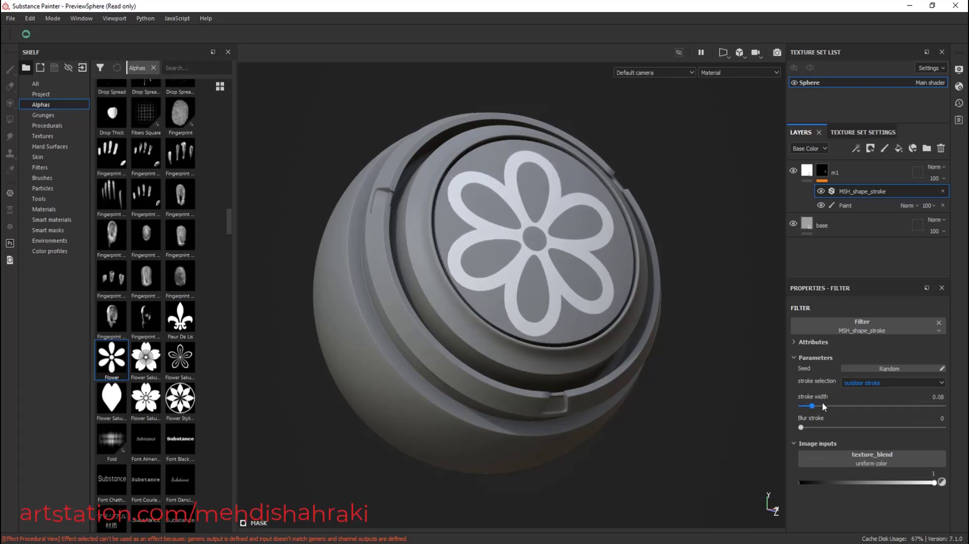
left_click(891, 383)
left_click(854, 406)
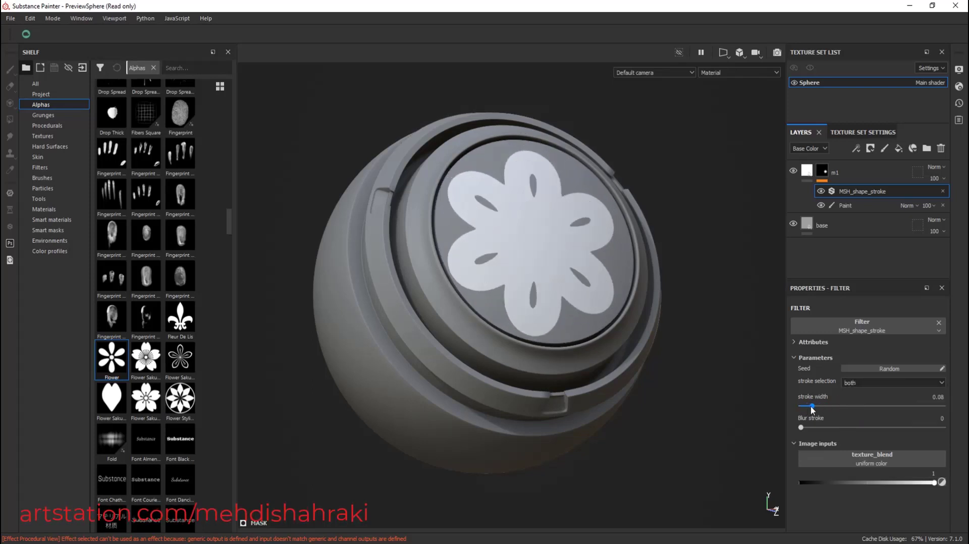
left_click_drag(811, 406, 805, 408)
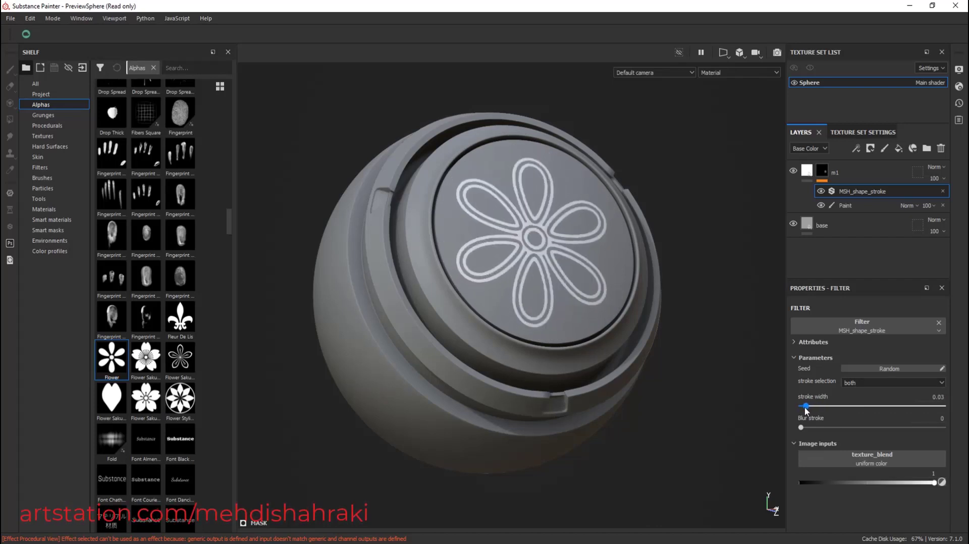
mouse_move(802, 432)
left_mouse_down()
mouse_move(835, 432)
mouse_move(792, 428)
left_mouse_up()
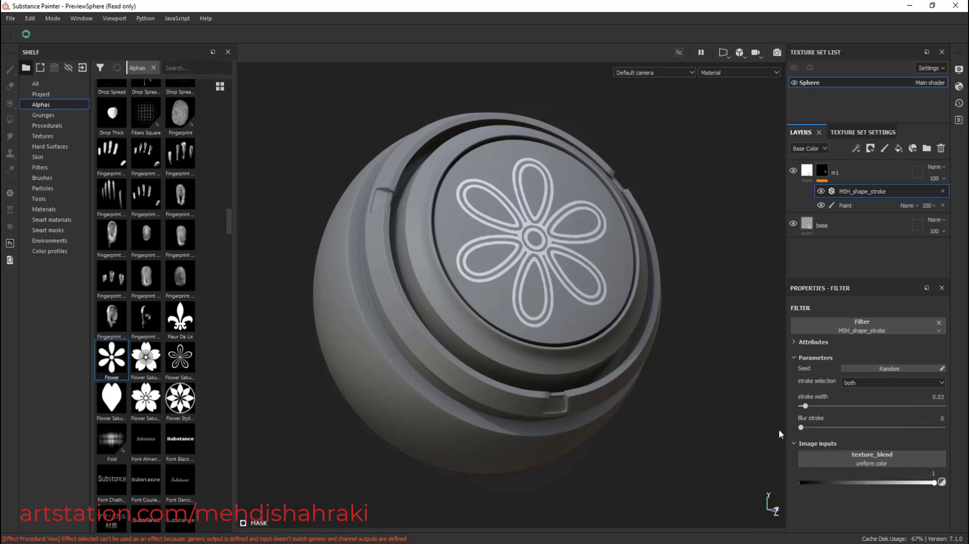
Step: Use BnW Spots 1 as texture_blend, adjust Balance, and set Blur stroke to 1.01
left_click(872, 458)
left_click(942, 435)
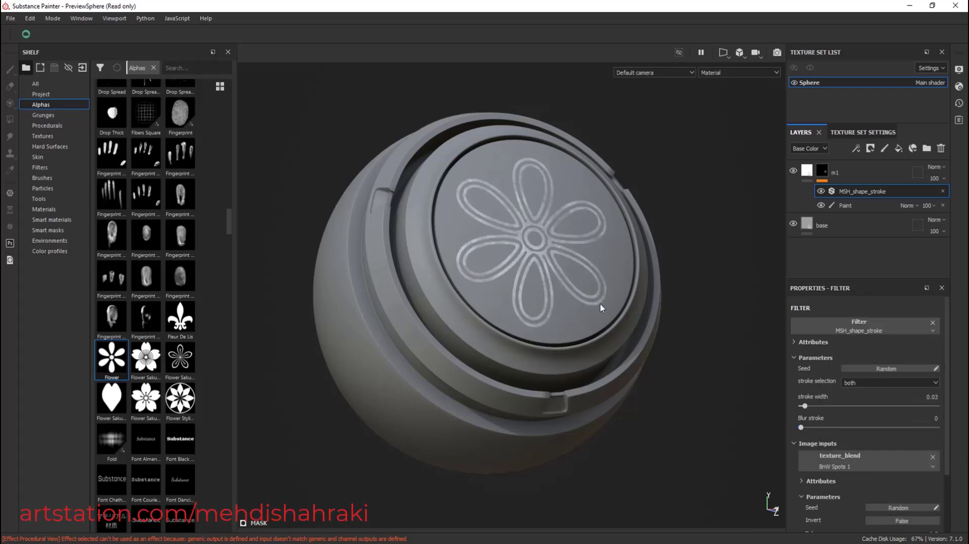
scroll(843, 479, "down", 2)
scroll(853, 475, "down", 1)
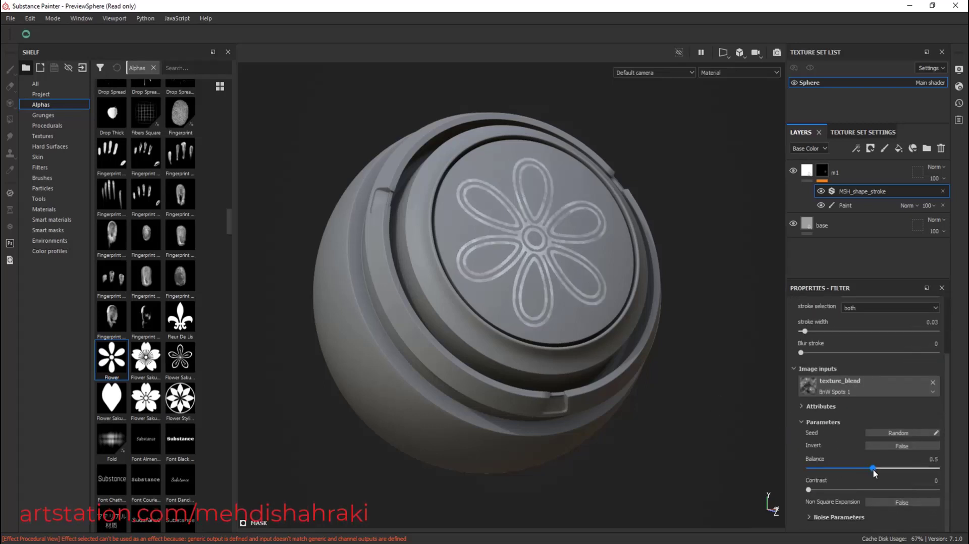
mouse_move(872, 468)
left_mouse_down()
mouse_move(904, 468)
mouse_move(859, 468)
mouse_move(868, 490)
mouse_move(838, 489)
mouse_move(877, 468)
mouse_move(869, 469)
left_mouse_up()
mouse_move(802, 352)
left_mouse_down()
mouse_move(817, 353)
mouse_move(809, 352)
left_mouse_up()
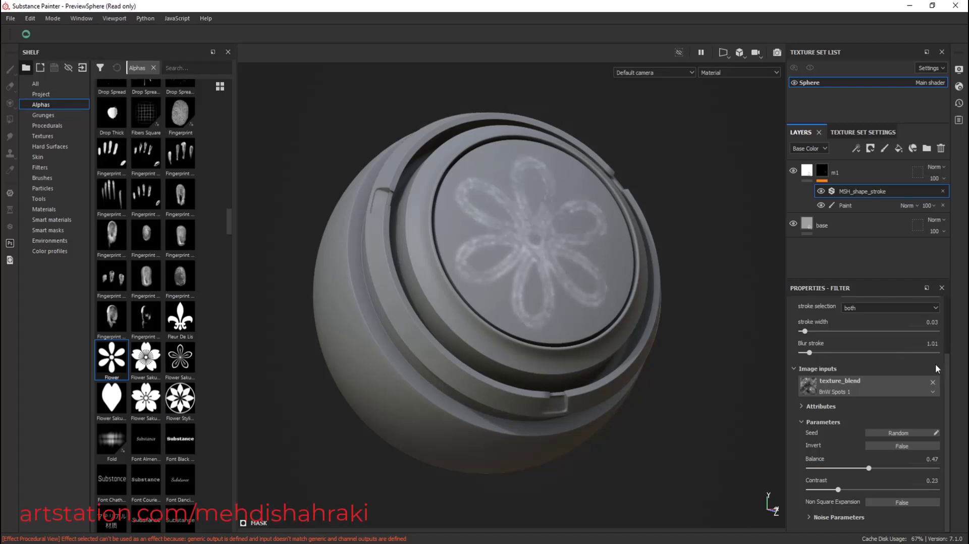
Step: Remove the blend texture, switch to indoor stroke, and drag Blur stroke to 0
left_click(931, 384)
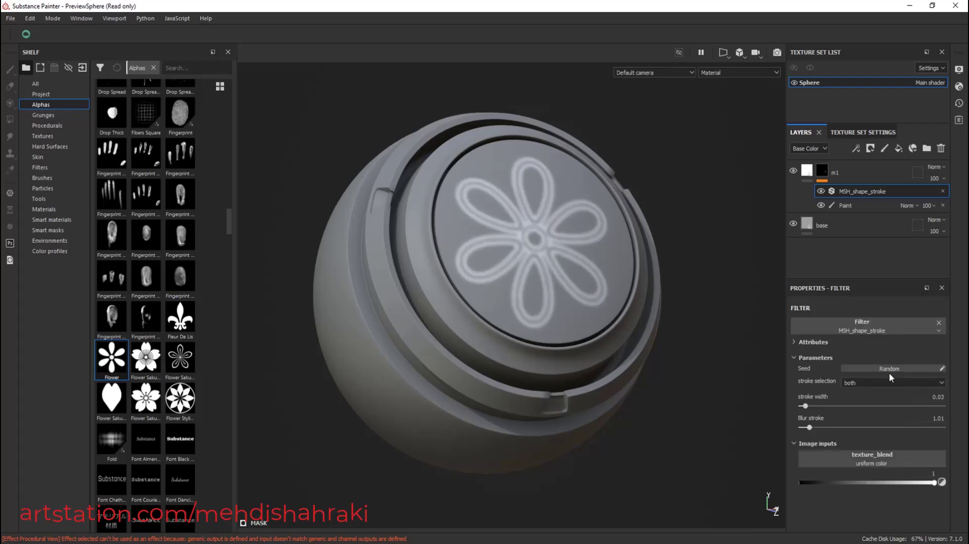
left_click(807, 426)
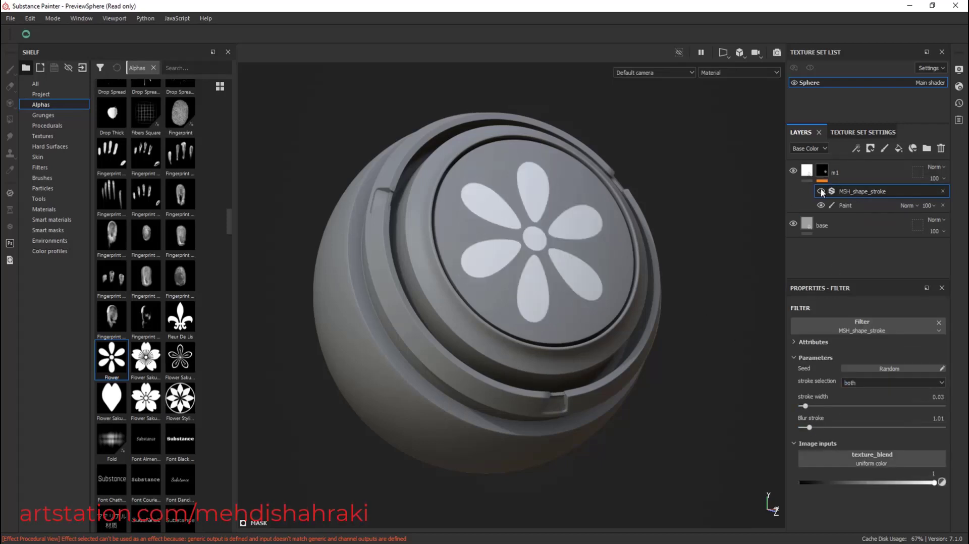
left_click(821, 191)
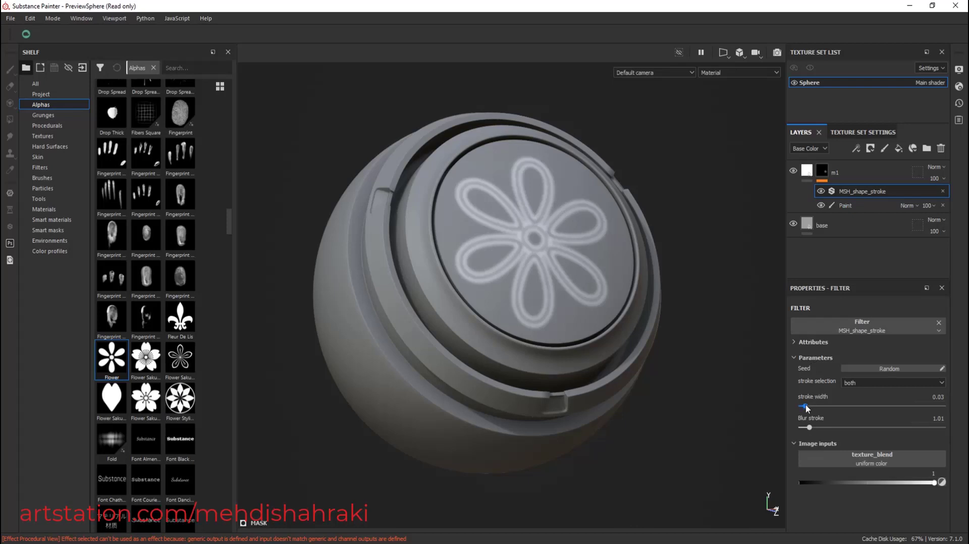
left_click(856, 383)
left_click(858, 406)
left_click_drag(819, 428, 788, 426)
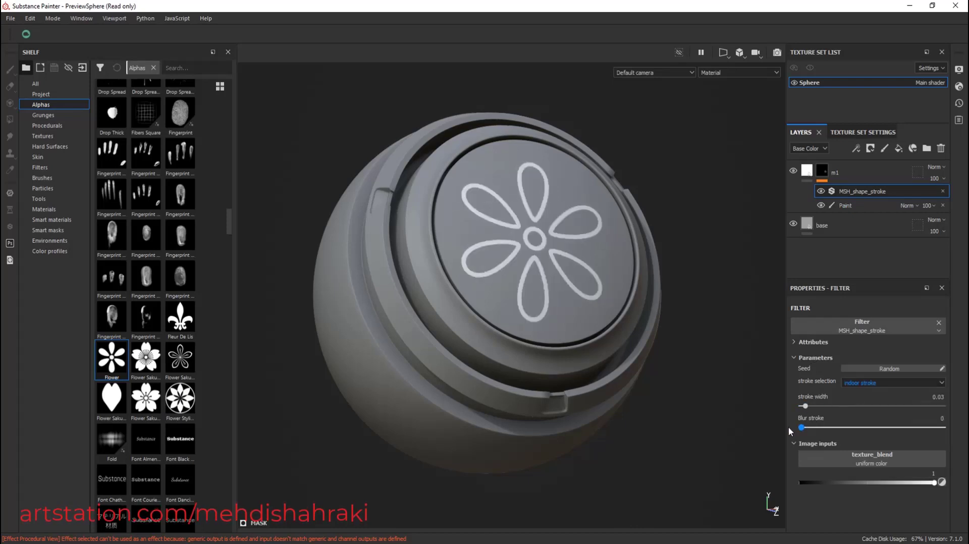
Step: Change the stroke selection to outdoor stroke
left_click(821, 191)
left_click(821, 191)
left_click(822, 192)
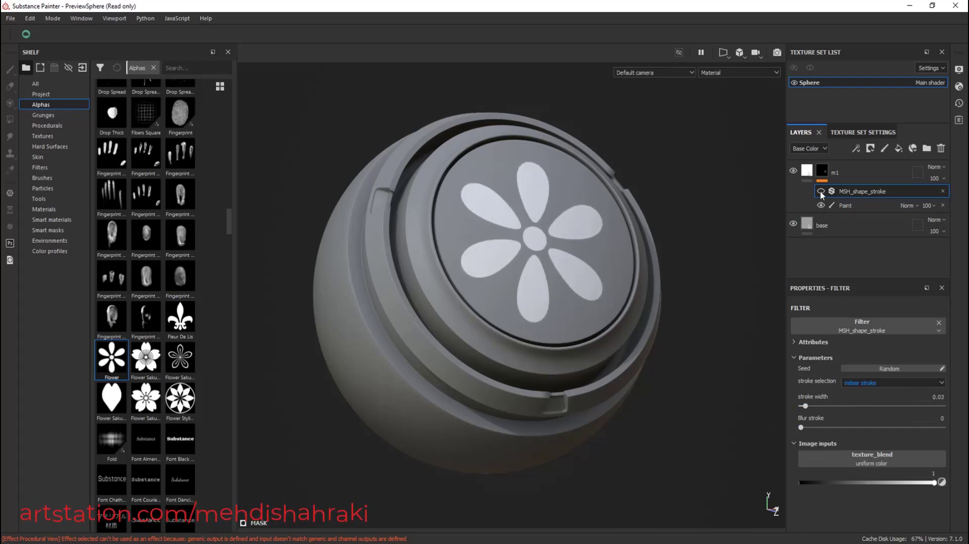
left_click(821, 192)
left_click(858, 383)
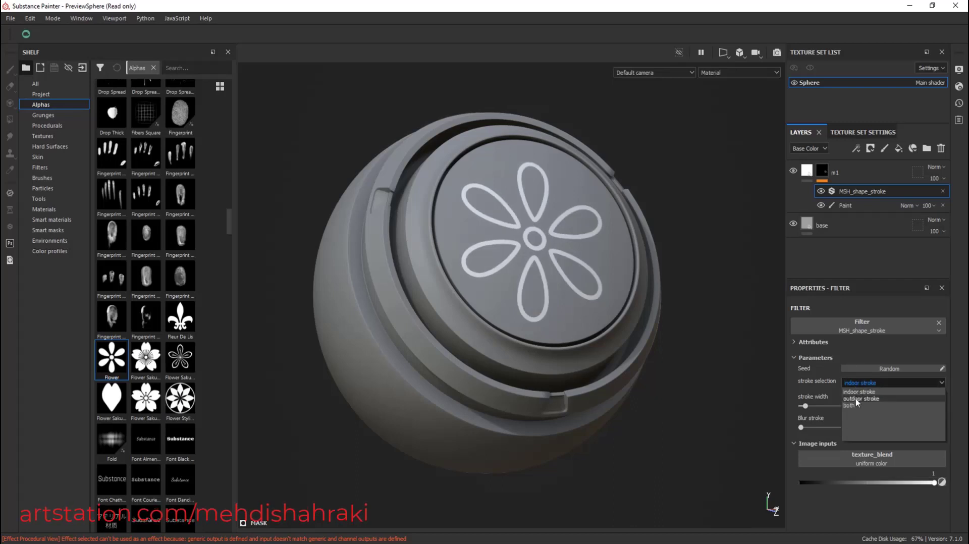
left_click(859, 400)
Step: Toggle the shape stroke filter on and off to compare, leaving it enabled
left_click(821, 192)
left_click(821, 192)
left_click(821, 191)
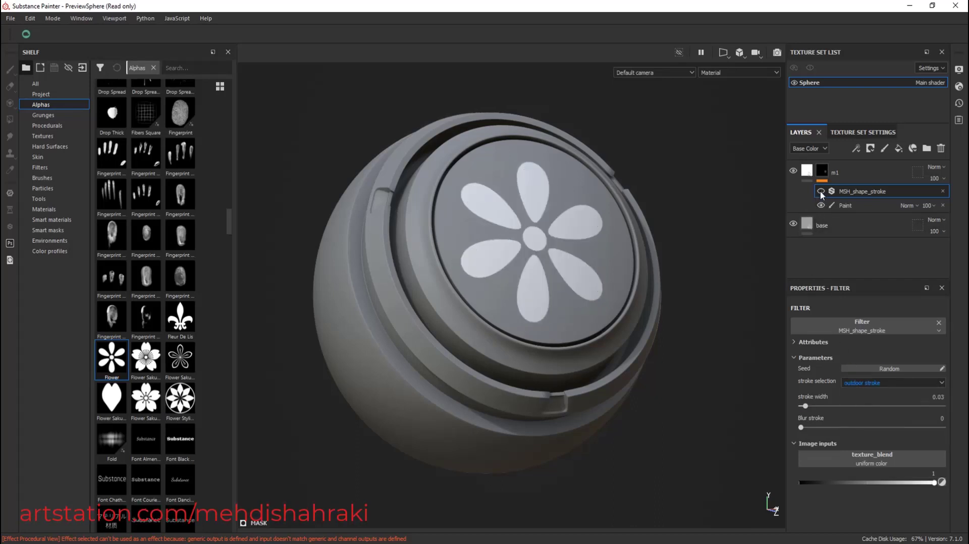
left_click(820, 192)
left_click(821, 192)
left_click(821, 192)
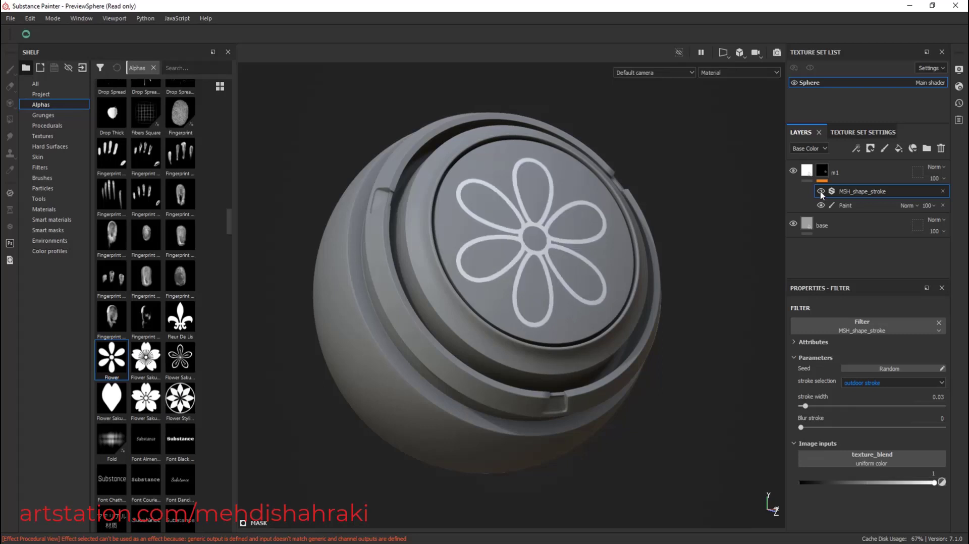
left_click(821, 191)
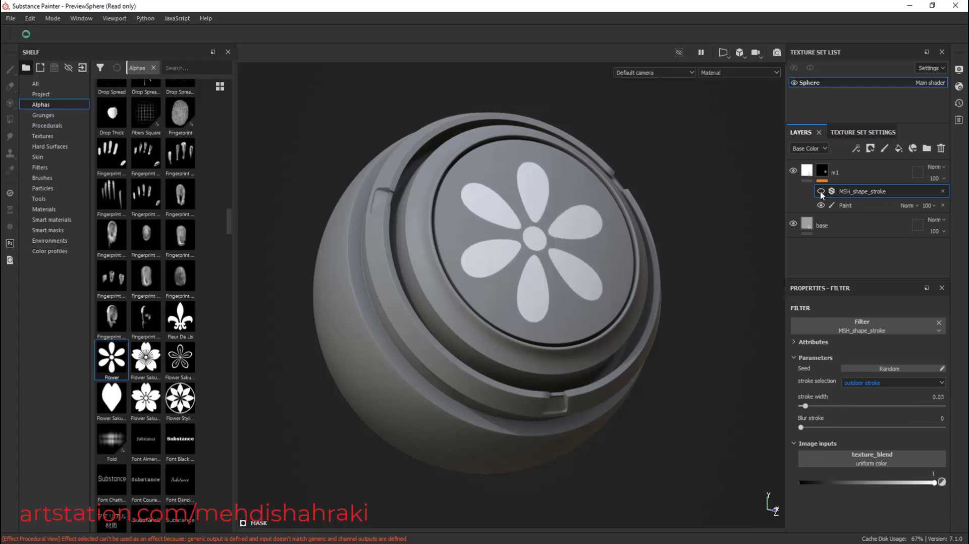
left_click(821, 192)
left_click(821, 191)
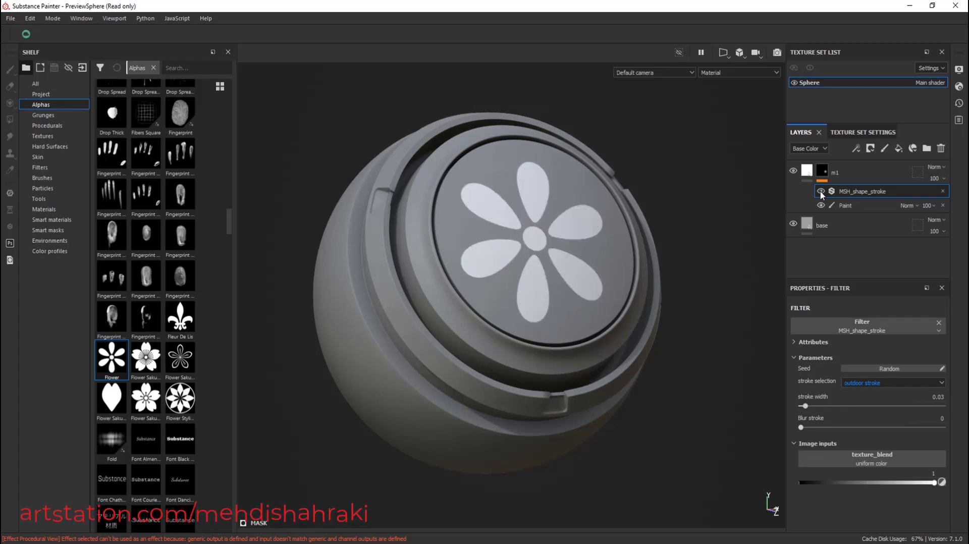
left_click(821, 192)
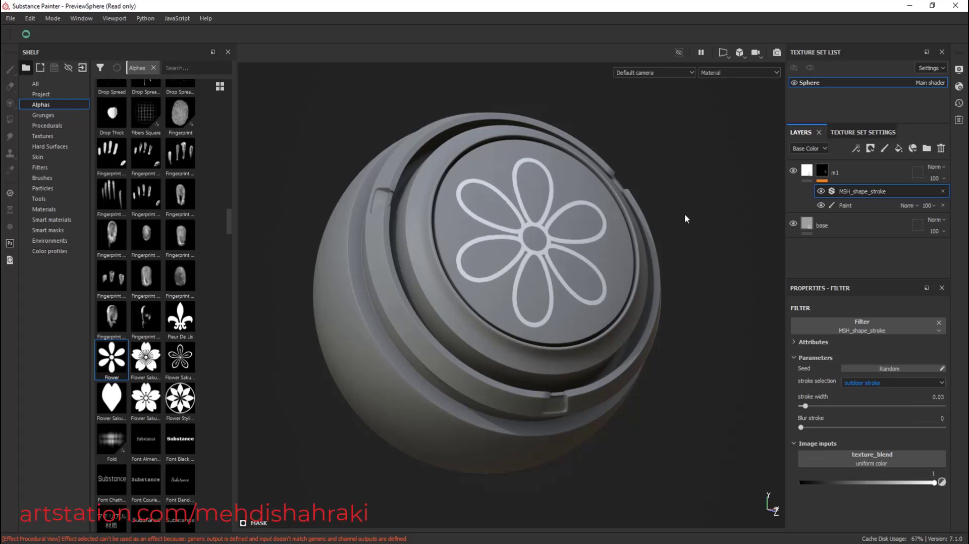